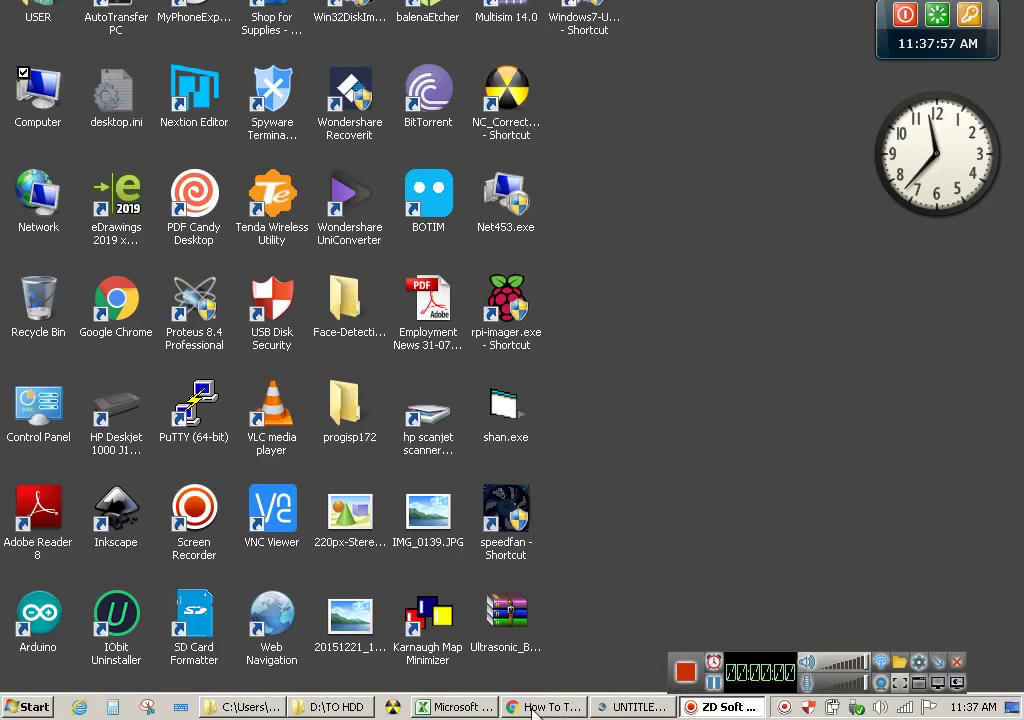
# Step: Add a comment to C3, placed beside column E, saying it is the total flower crosses for the wire's width
pyautogui.click(460, 707)
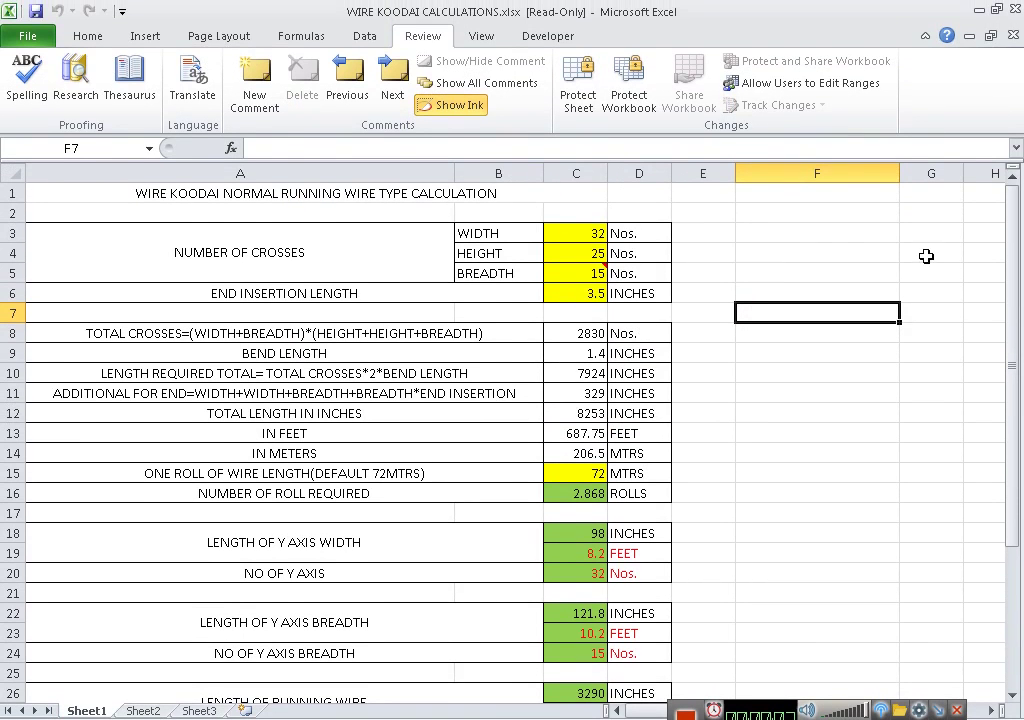
pyautogui.click(926, 208)
pyautogui.rightClick(596, 189)
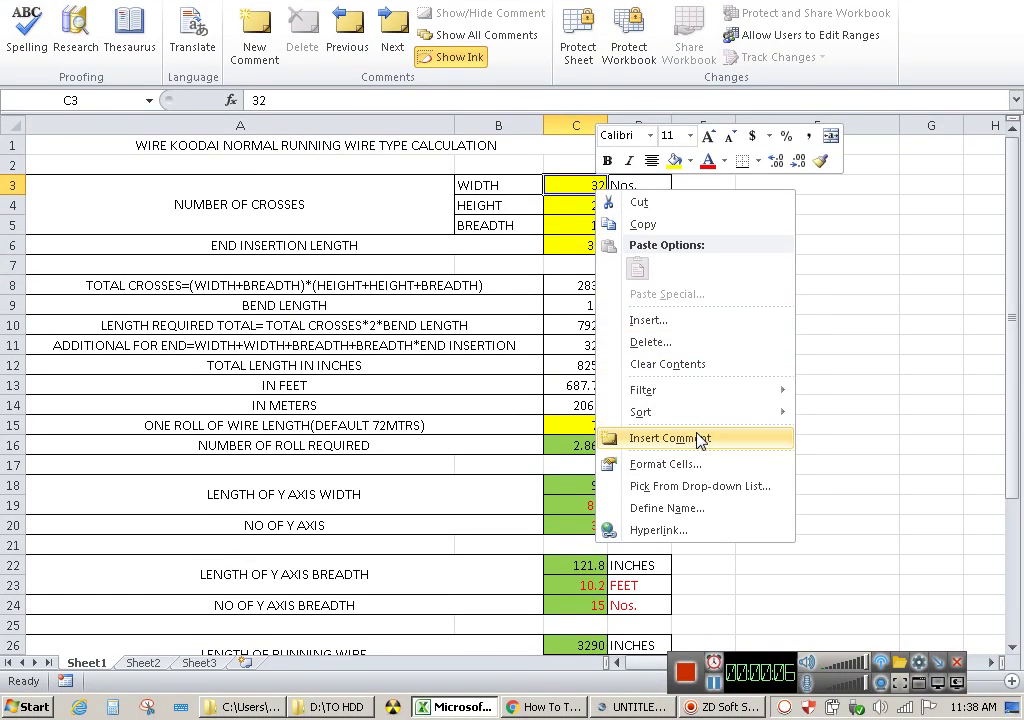
pyautogui.click(699, 437)
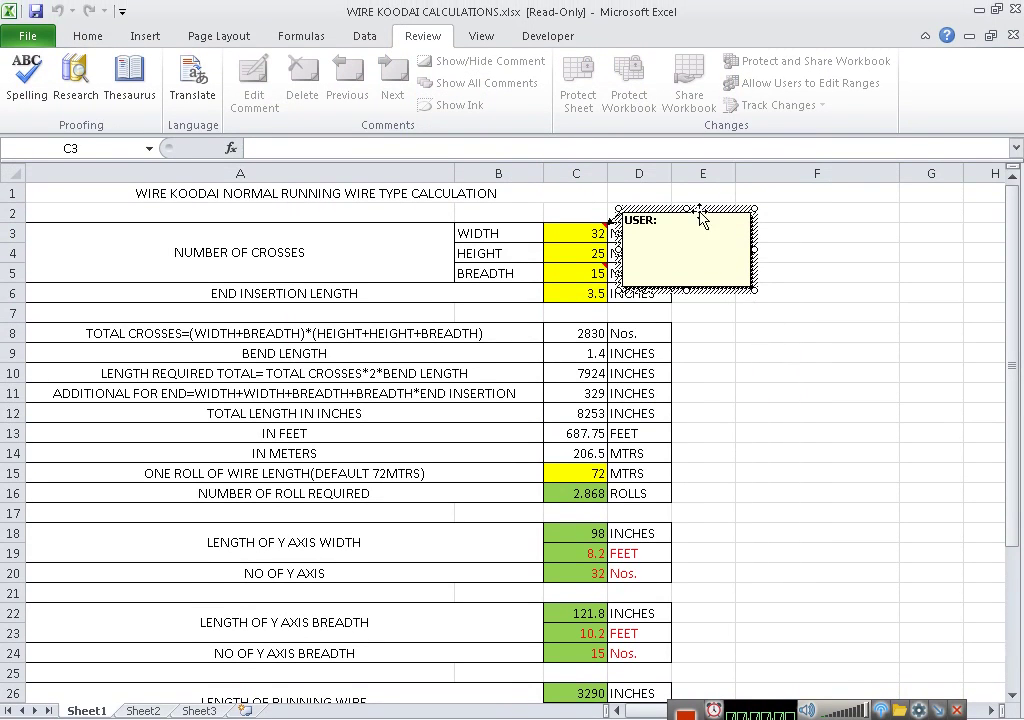
pyautogui.moveTo(699, 209); pyautogui.dragTo(773, 209)
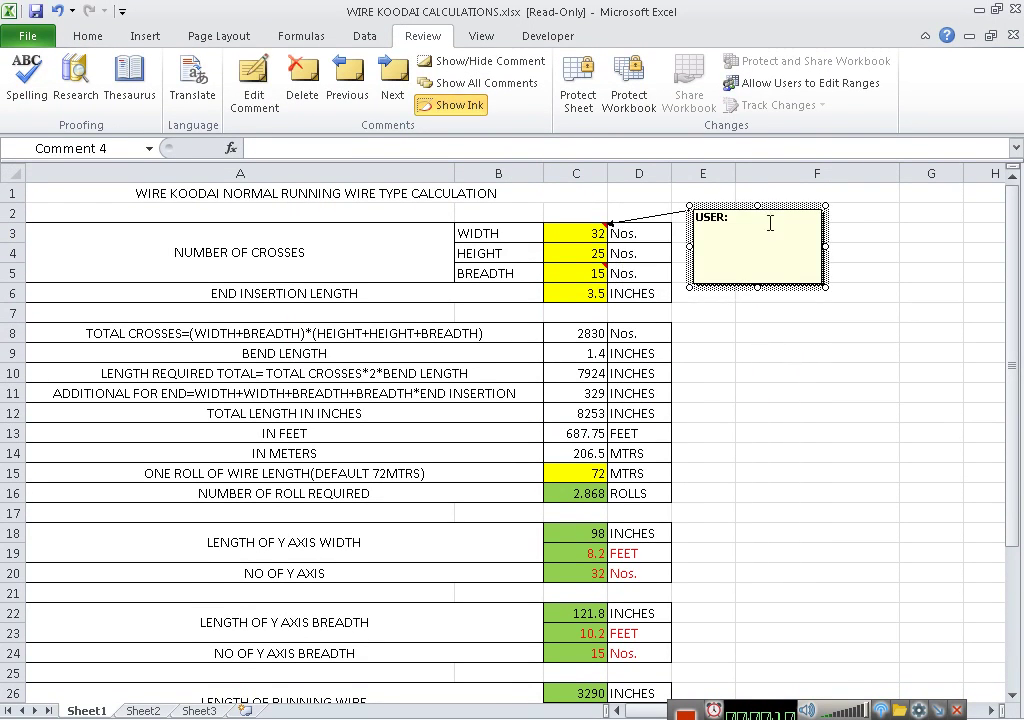
pyautogui.click(754, 235)
pyautogui.moveTo(734, 226); pyautogui.dragTo(670, 211)
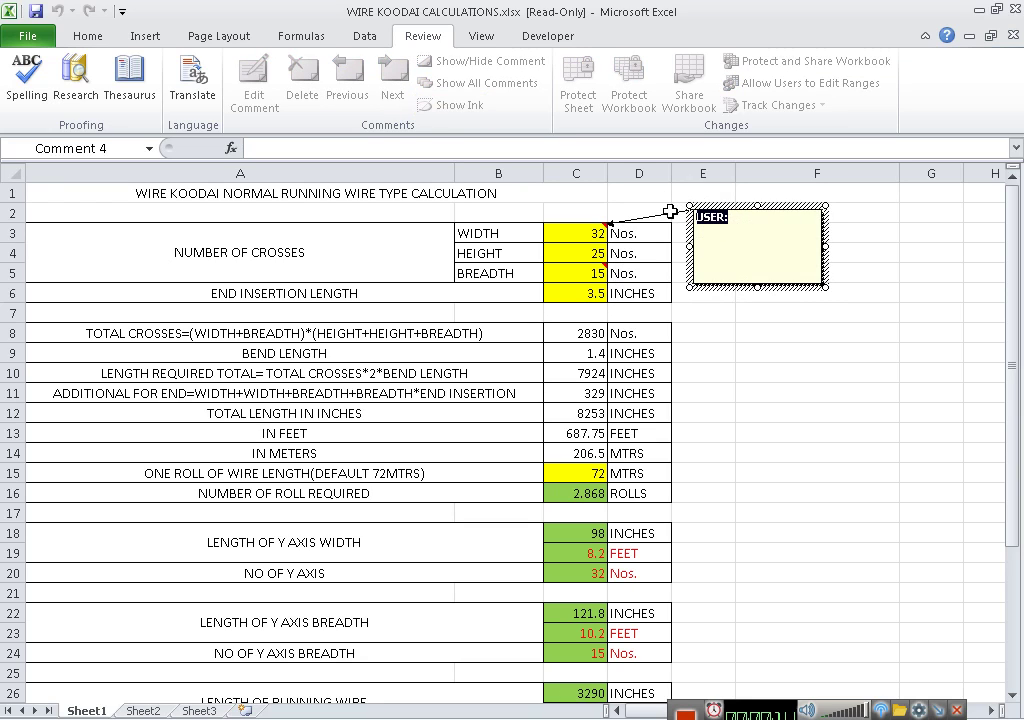
pyautogui.write('To')
pyautogui.press('BackSpace')
pyautogui.press('BackSpace')
pyautogui.write('wer')
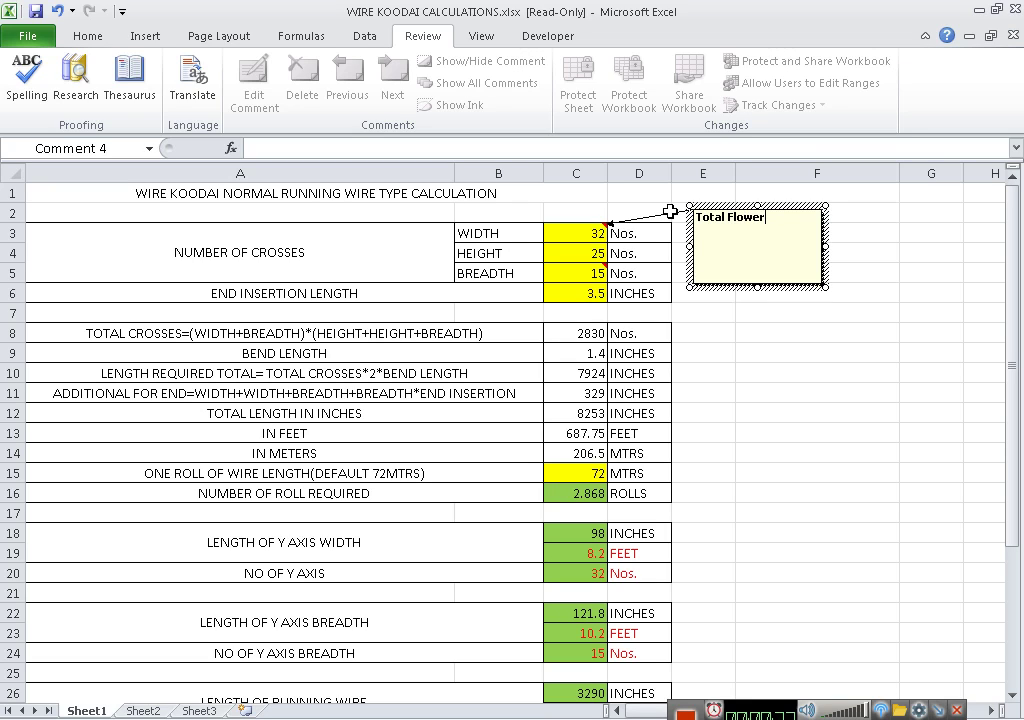
pyautogui.write('(crosses')
pyautogui.write(' for width')
pyautogui.write(' of')
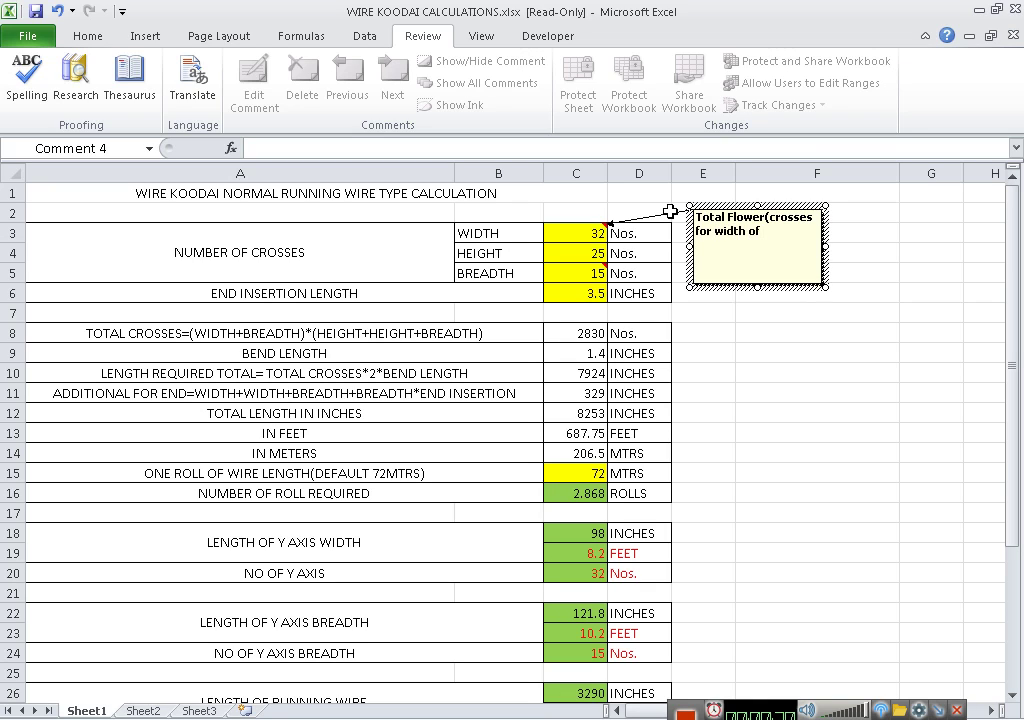
pyautogui.write(' wire koo')
pyautogui.write('dai')
# Step: Add an explanatory comment to the HEIGHT value in C4
pyautogui.click(890, 473)
pyautogui.rightClick(598, 262)
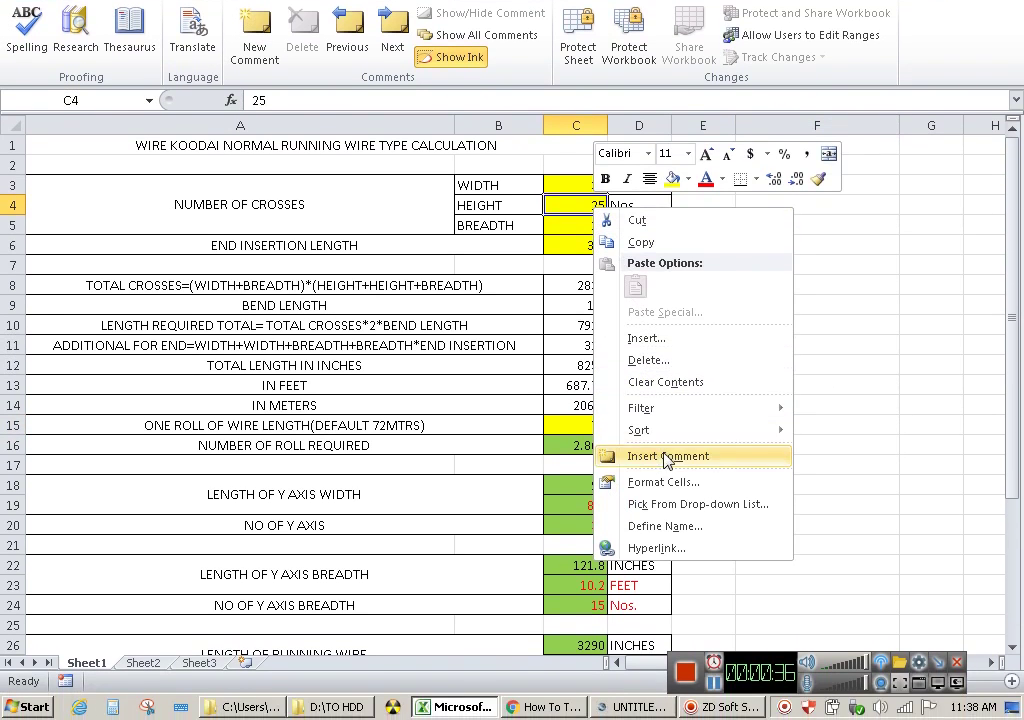
pyautogui.click(668, 504)
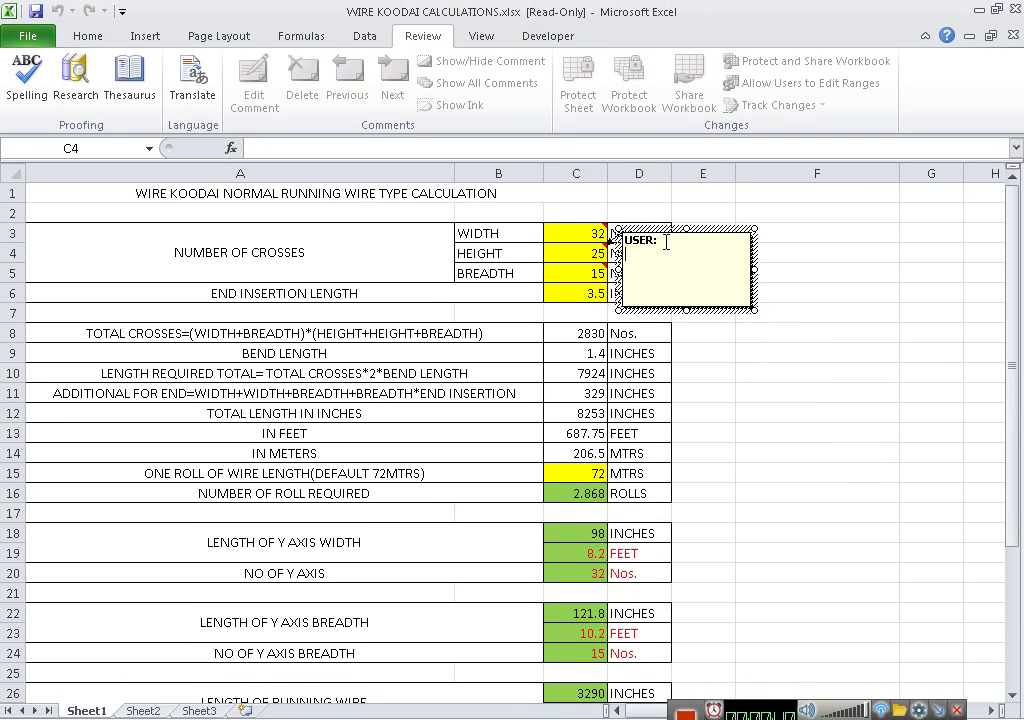
pyautogui.write('h')
pyautogui.press('BackSpace')
pyautogui.press('BackSpace')
pyautogui.press('BackSpace')
pyautogui.write('yaran')
pyautogui.click(790, 393)
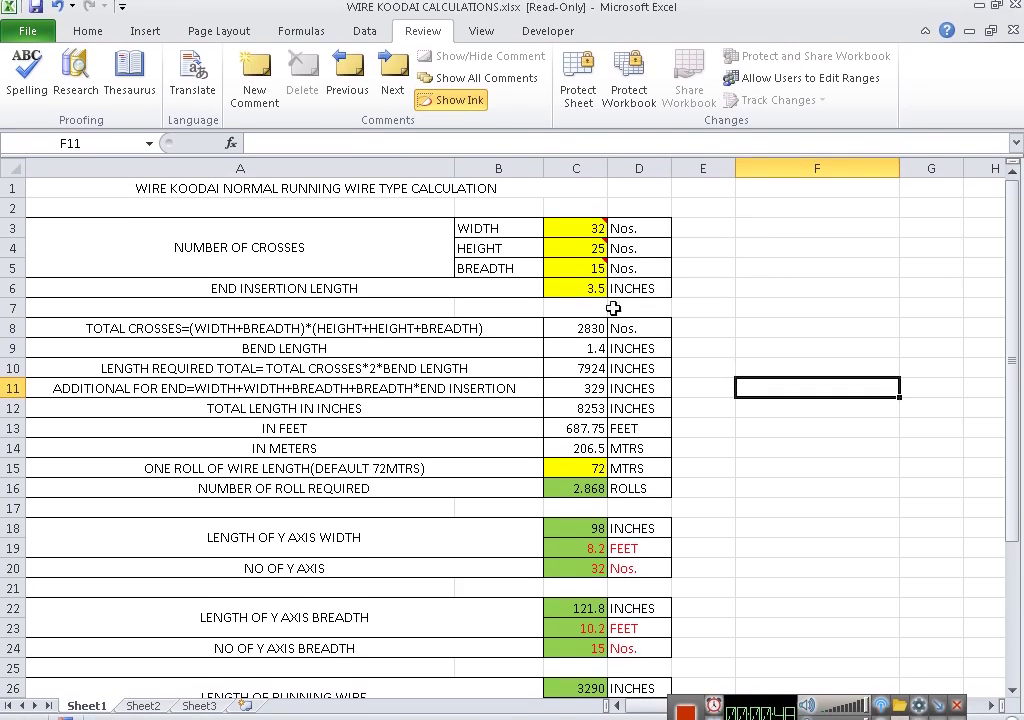
# Step: Add a comment reading 'agalam' to the BREADTH unit cell D5
pyautogui.rightClick(600, 277)
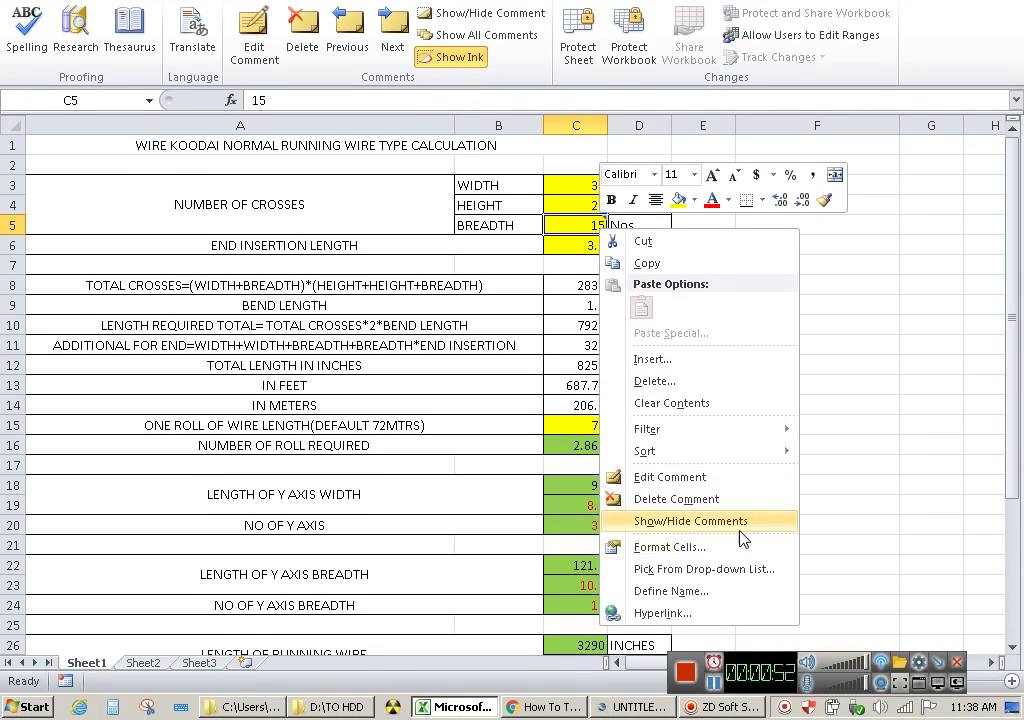
pyautogui.press('Escape')
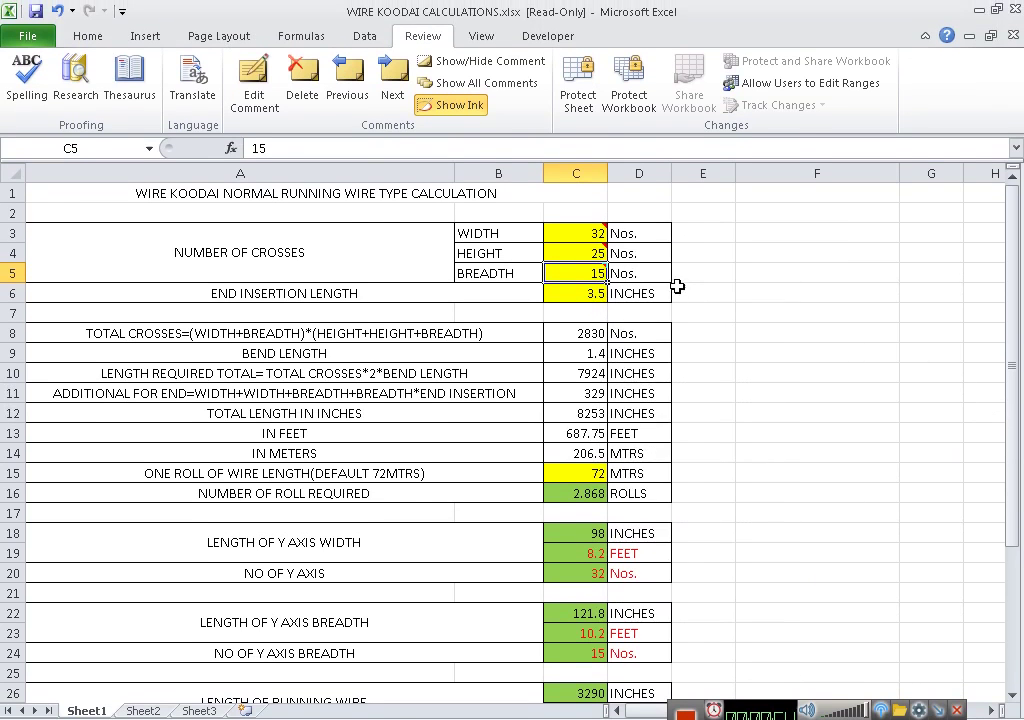
pyautogui.rightClick(667, 228)
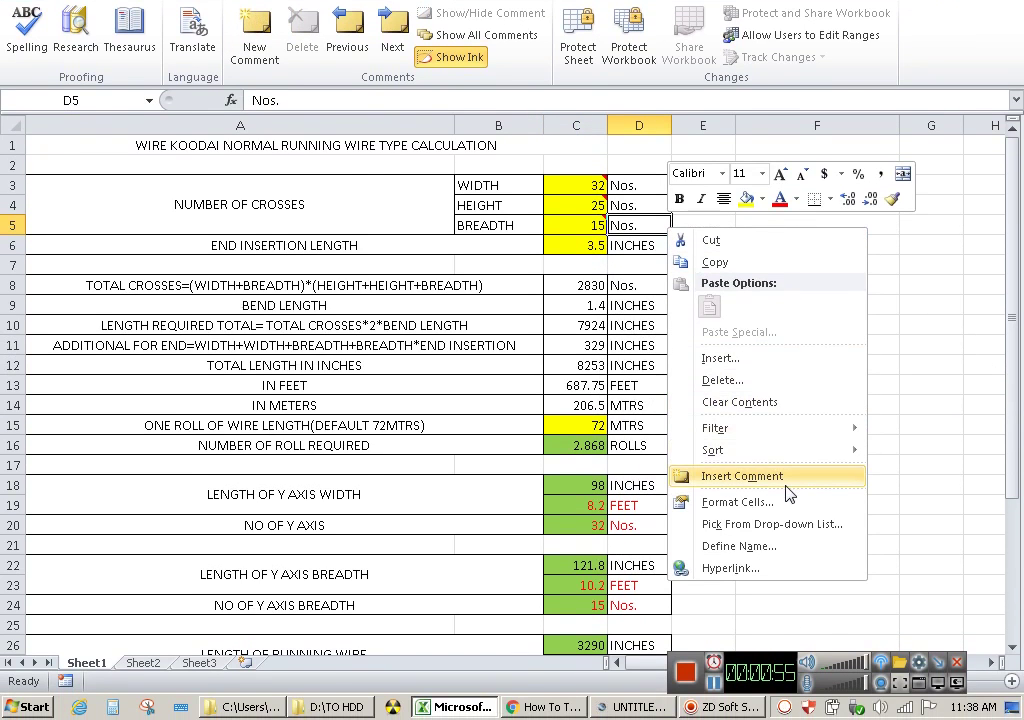
pyautogui.click(780, 482)
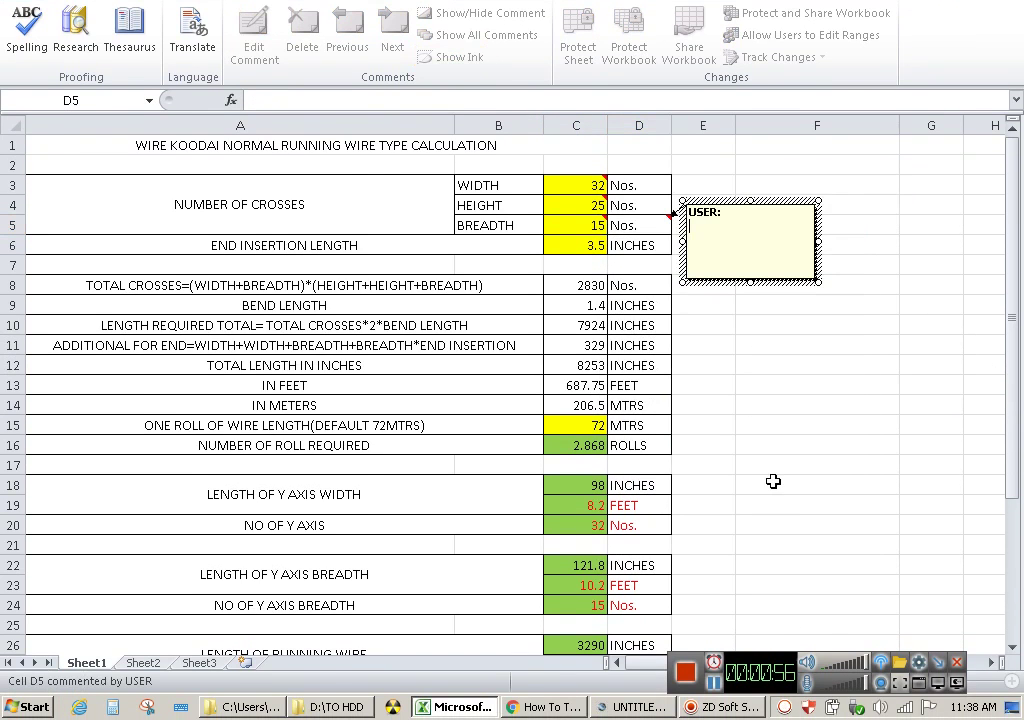
pyautogui.write('agalam')
# Step: Comment cell D6: this is the end of each wire after inserting is finished
pyautogui.click(773, 482)
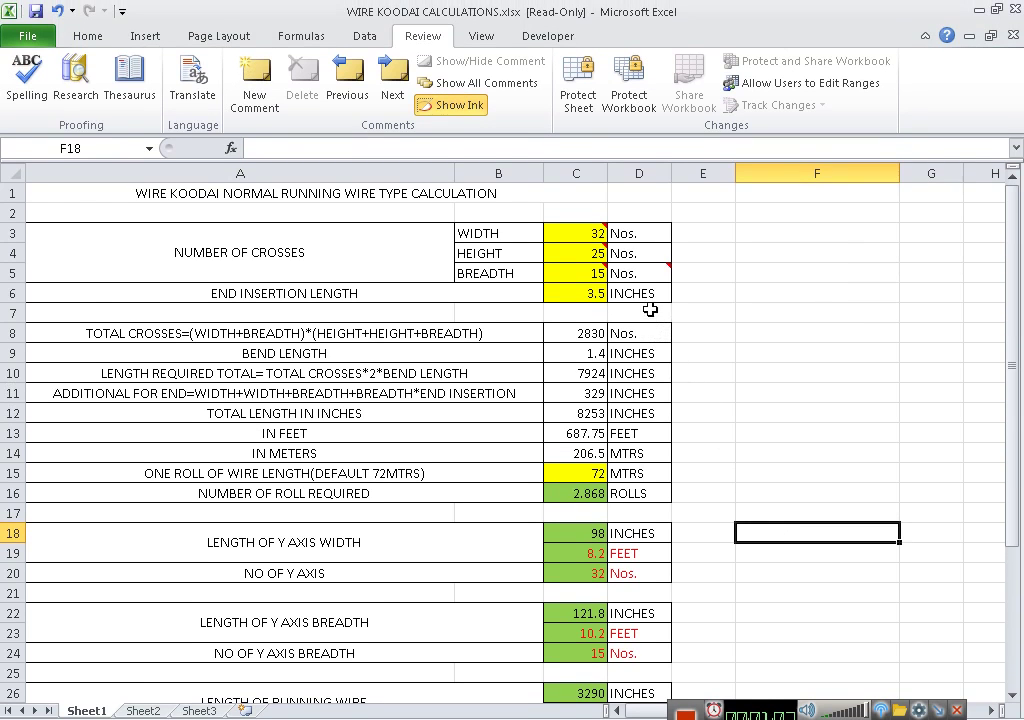
pyautogui.click(647, 292)
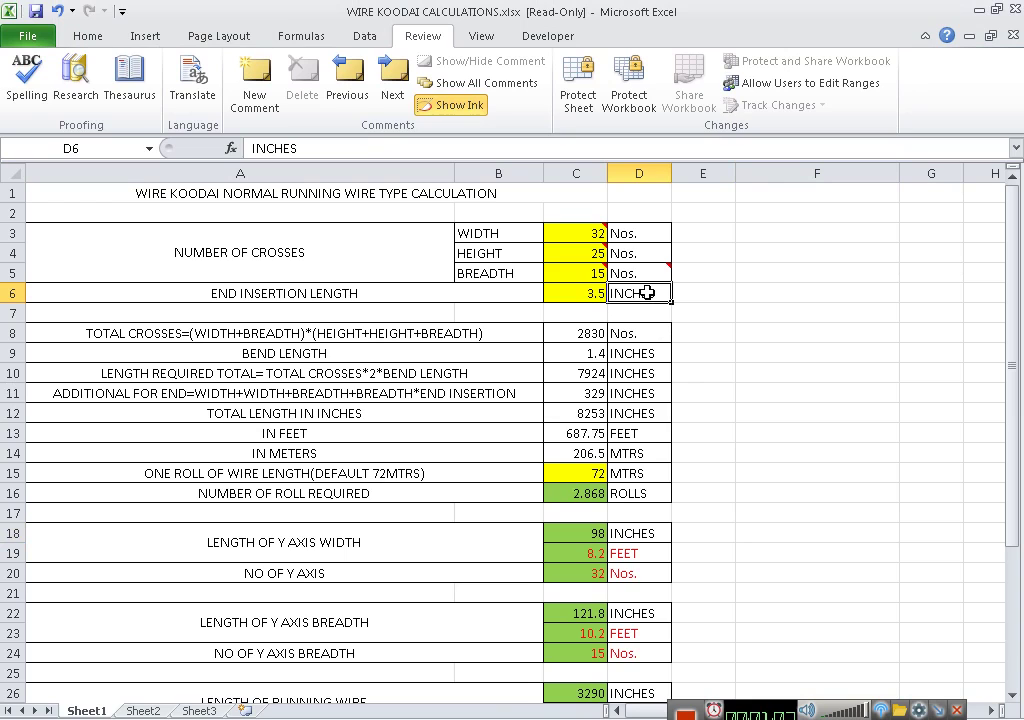
pyautogui.rightClick(647, 292)
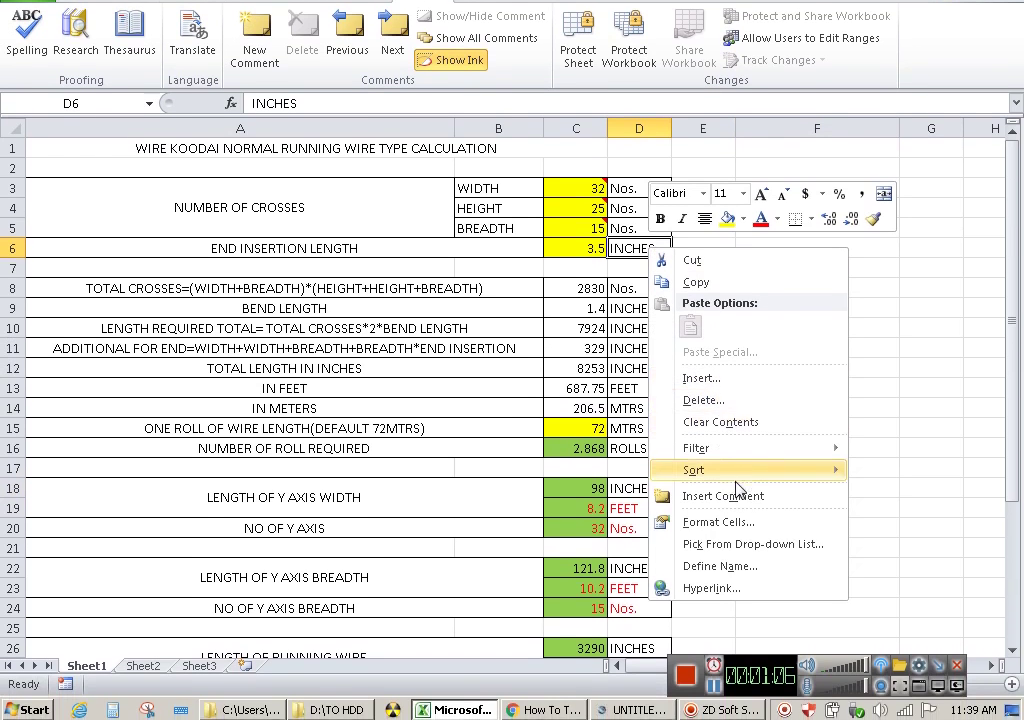
pyautogui.click(722, 539)
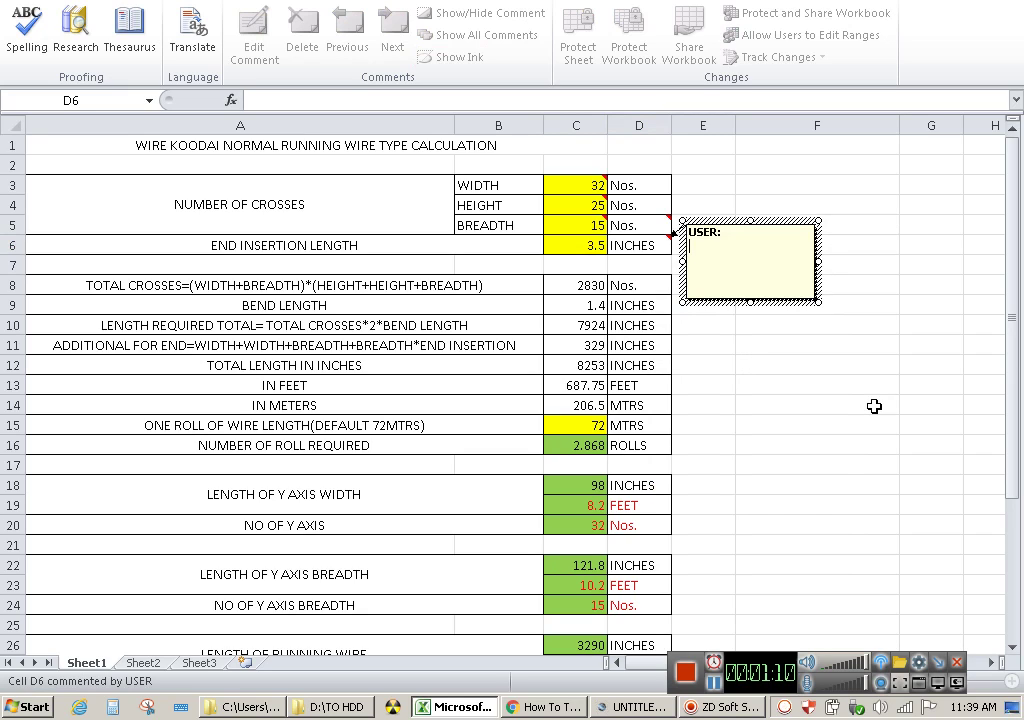
pyautogui.write('This is the ')
pyautogui.write('end of ')
pyautogui.write('each')
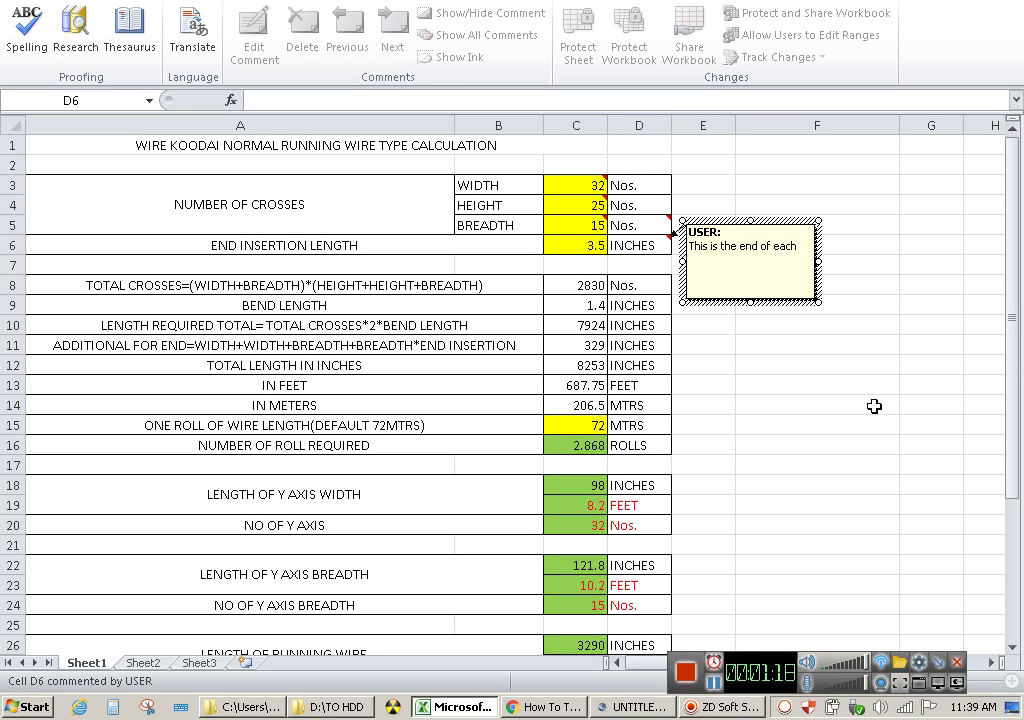
pyautogui.write(' wire af')
pyautogui.write('ter everthin')
pyautogui.write('g f')
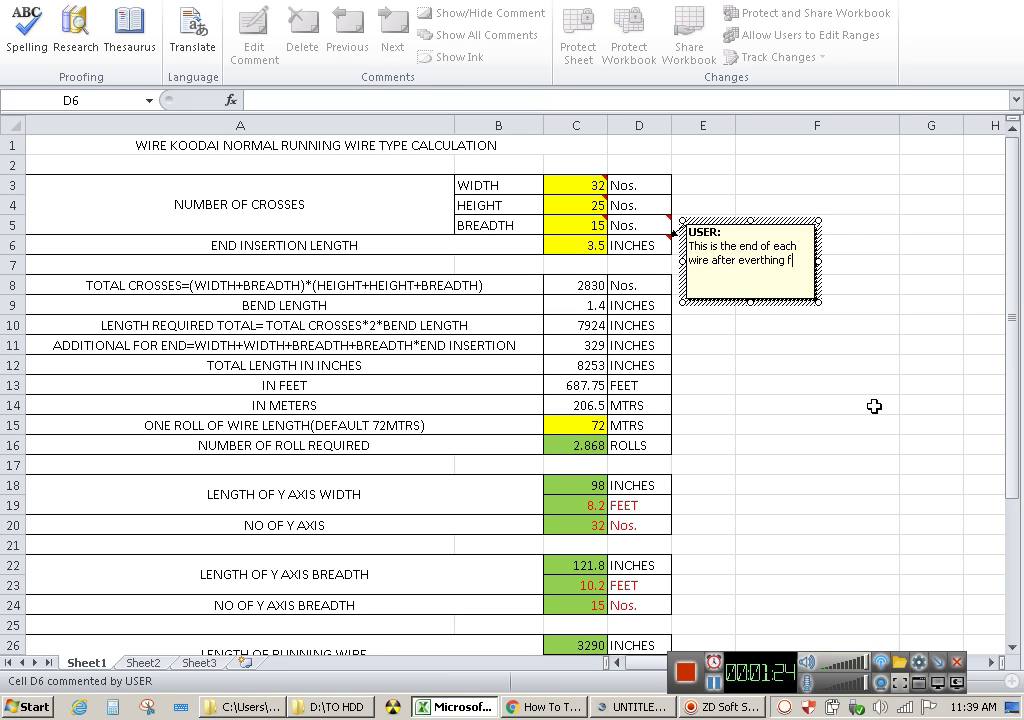
pyautogui.write('inished')
pyautogui.write(' to insert')
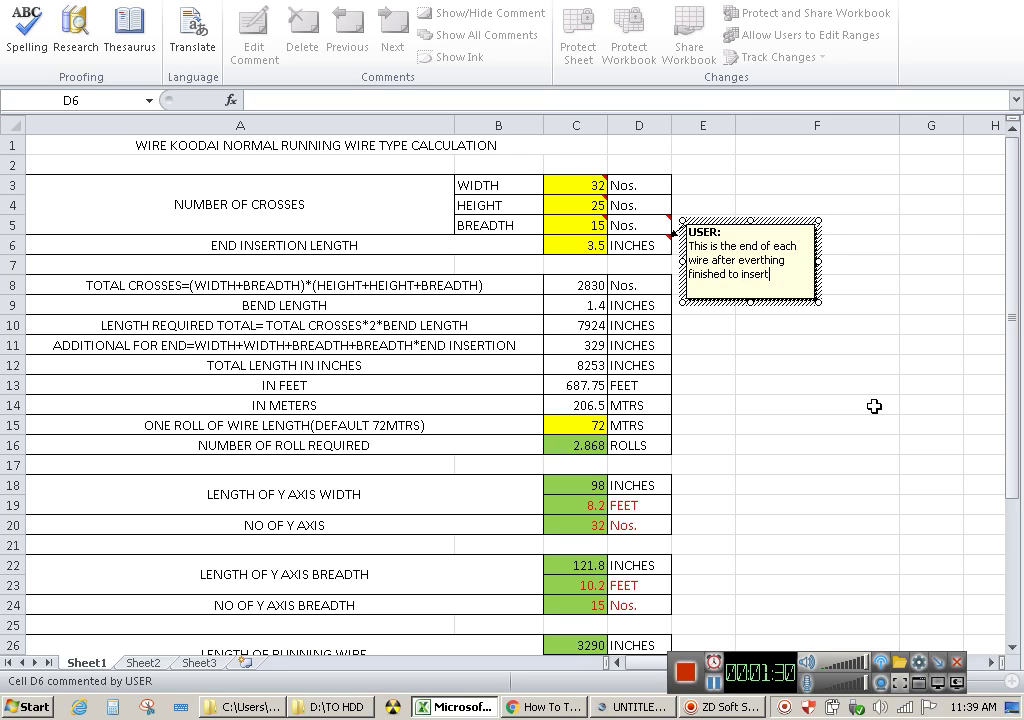
pyautogui.write(' the')
pyautogui.write(' end.')
pyautogui.click(874, 406)
pyautogui.click(846, 331)
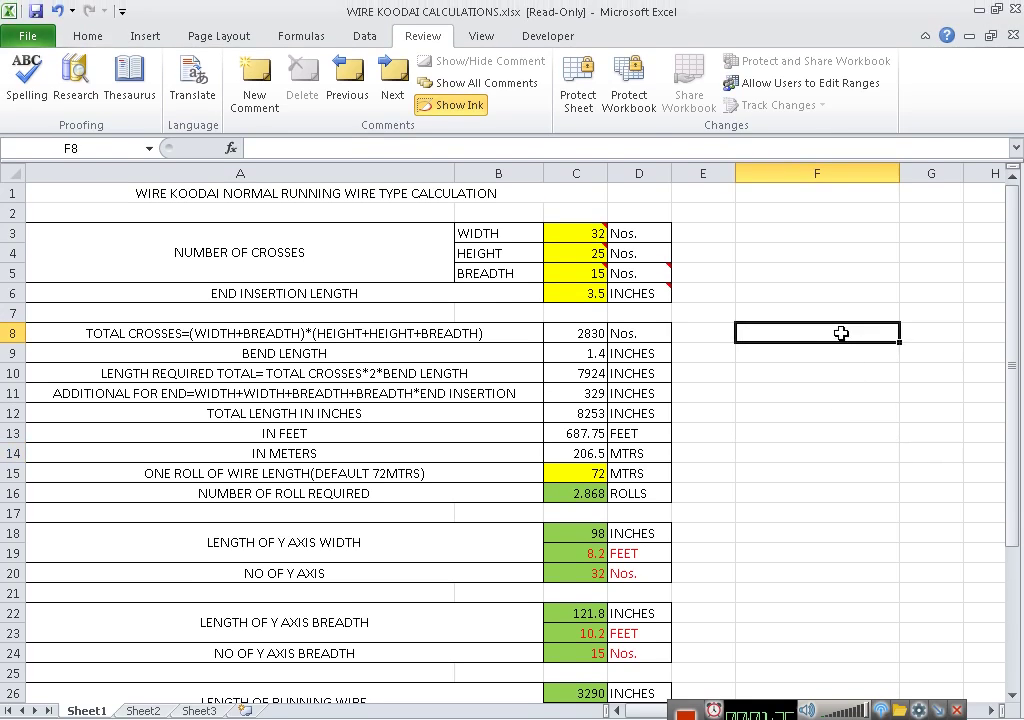
pyautogui.click(594, 332)
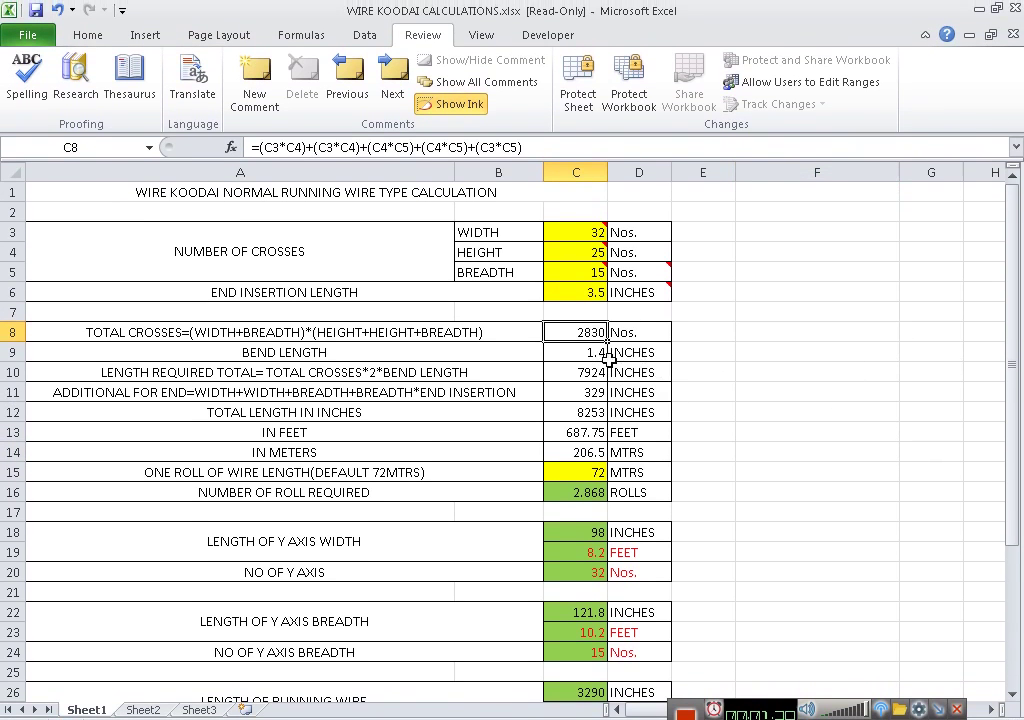
pyautogui.click(580, 353)
pyautogui.click(588, 328)
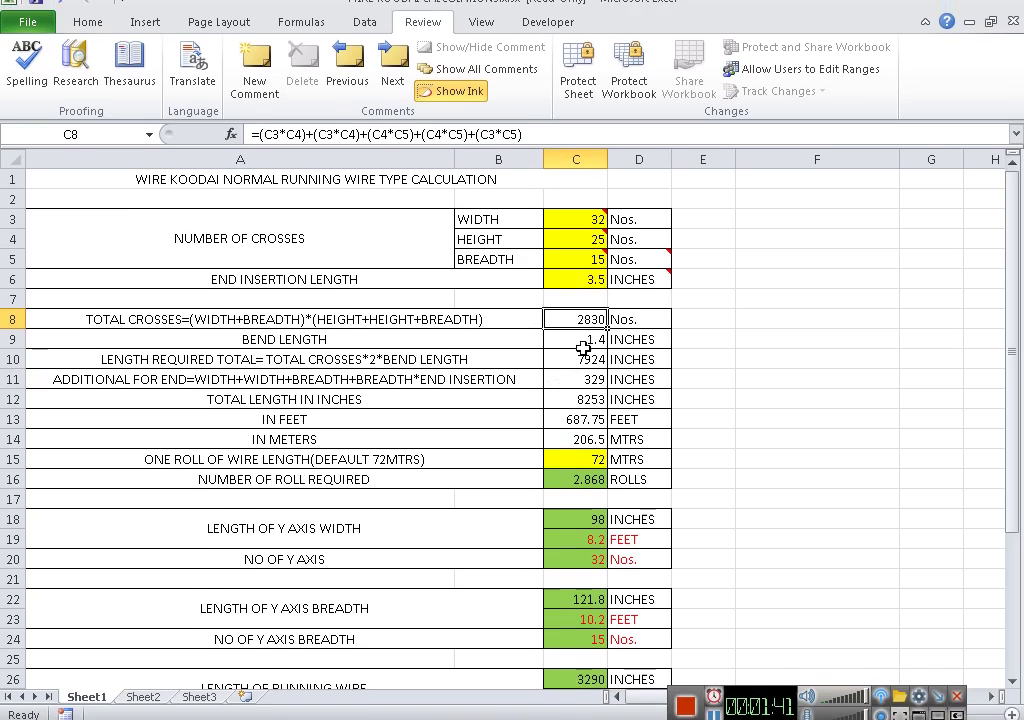
pyautogui.click(583, 344)
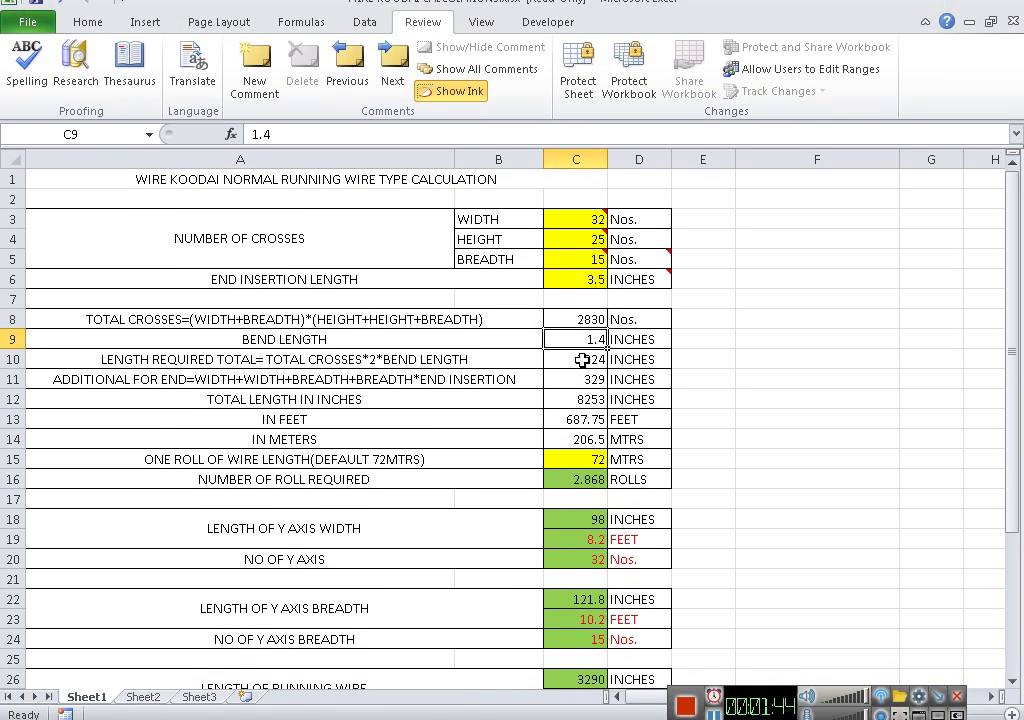
pyautogui.click(588, 358)
pyautogui.click(597, 351)
pyautogui.click(595, 371)
pyautogui.click(595, 391)
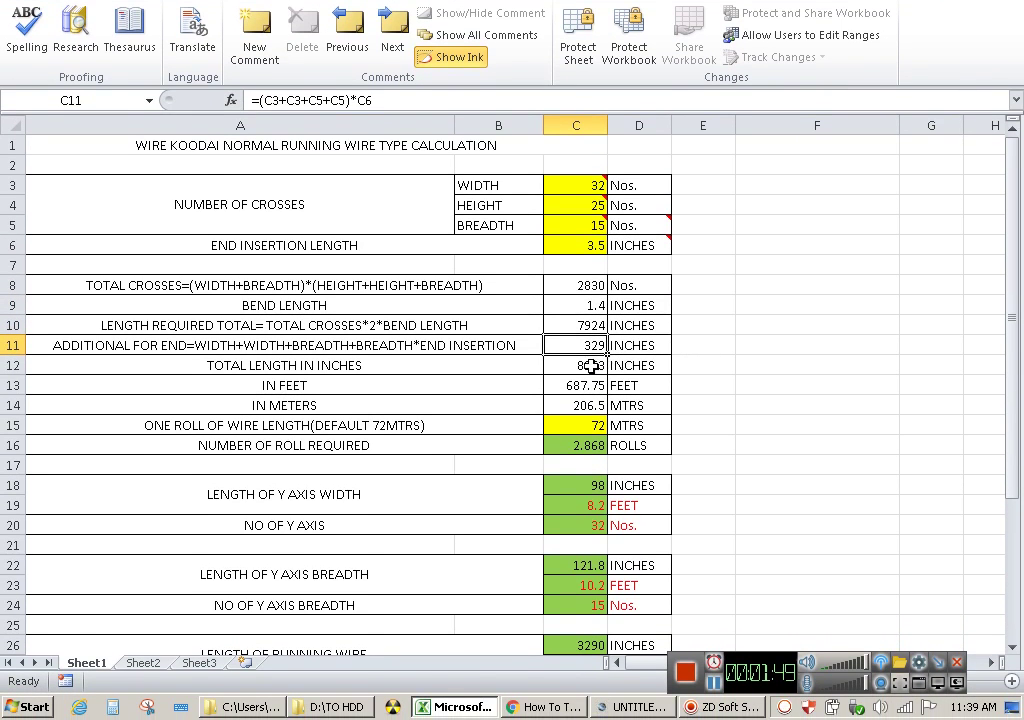
pyautogui.click(598, 375)
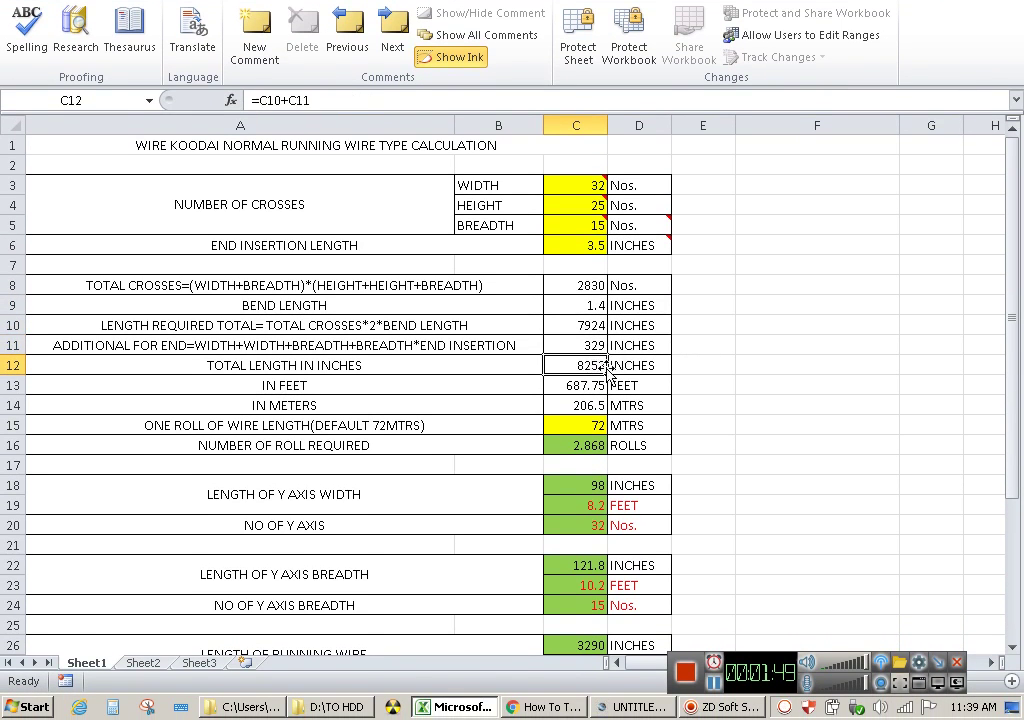
pyautogui.click(702, 366)
pyautogui.click(599, 386)
pyautogui.click(659, 387)
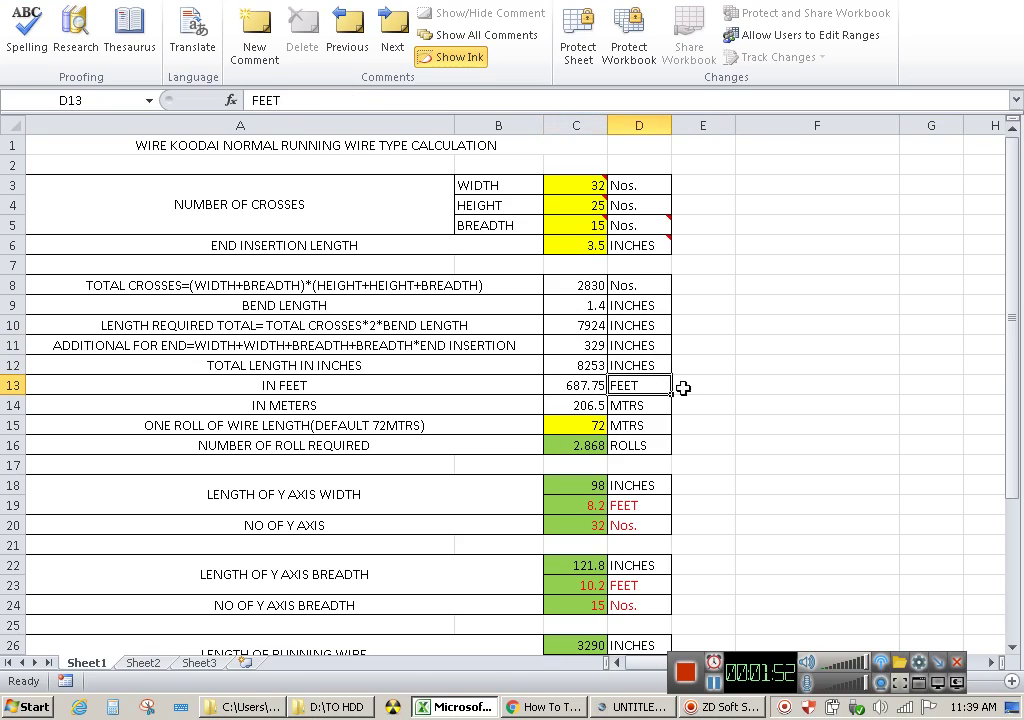
pyautogui.click(711, 388)
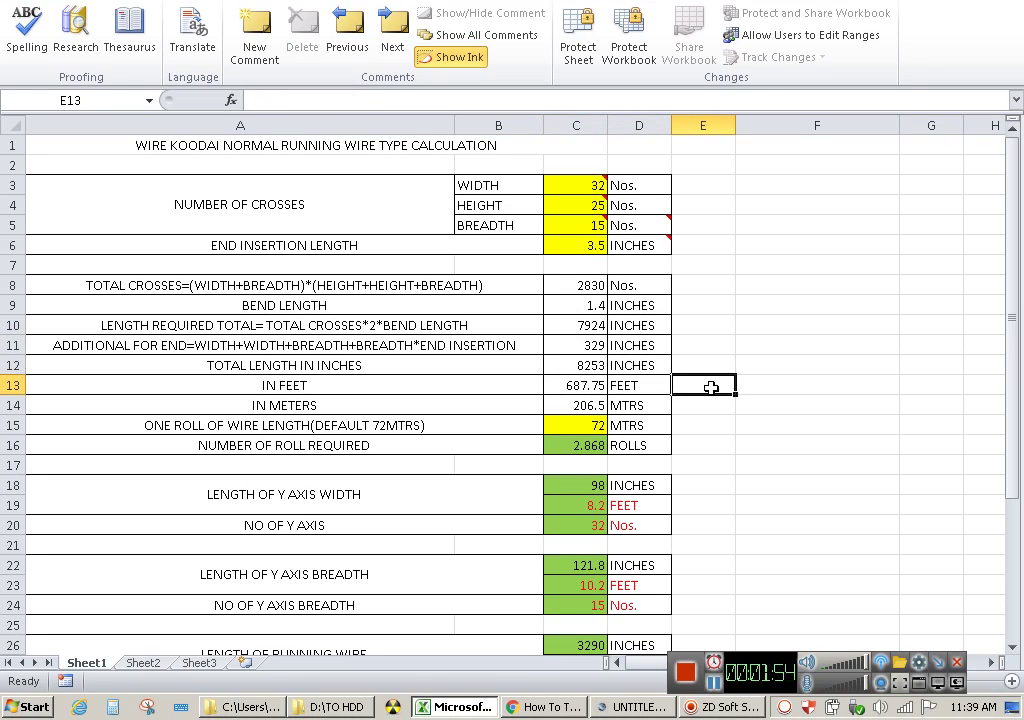
# Step: Comment cell E13: this is the total length of wire required
pyautogui.rightClick(711, 388)
pyautogui.click(776, 286)
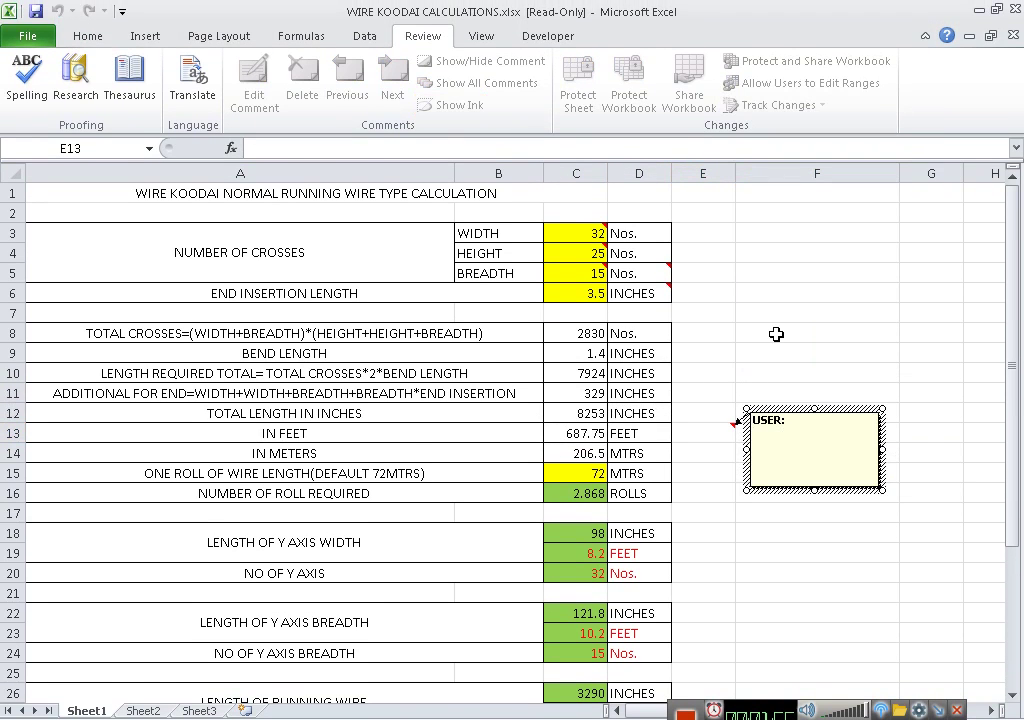
pyautogui.press('BackSpace')
pyautogui.press('BackSpace')
pyautogui.press('BackSpace')
pyautogui.write('the ')
pyautogui.write('toat')
pyautogui.press('BackSpace')
pyautogui.press('BackSpace')
pyautogui.press('BackSpace')
pyautogui.write('l l')
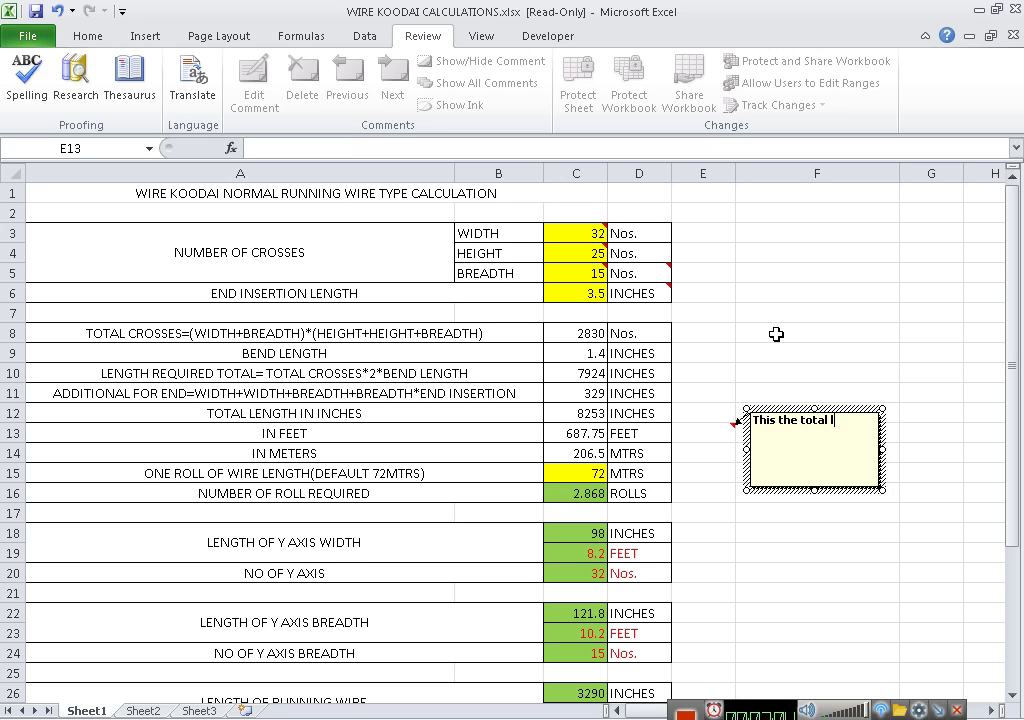
pyautogui.write('ength of wi')
pyautogui.write('re requi')
pyautogui.write('red')
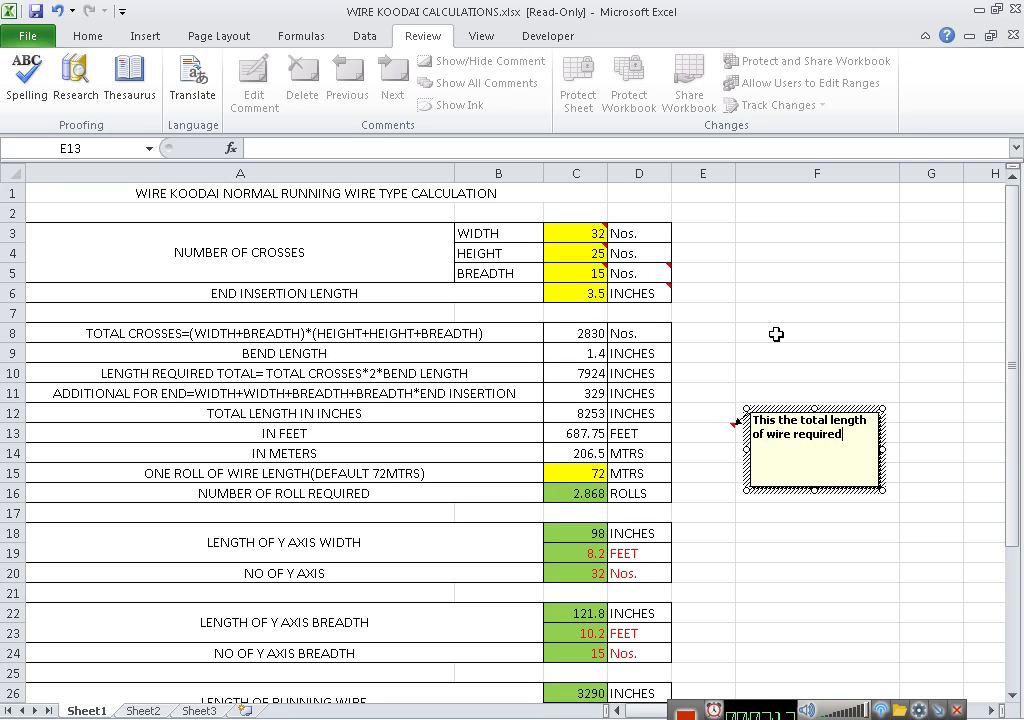
# Step: Check the C14 formula, then comment the MTRS cell D14 noting the value is in meters
pyautogui.click(777, 333)
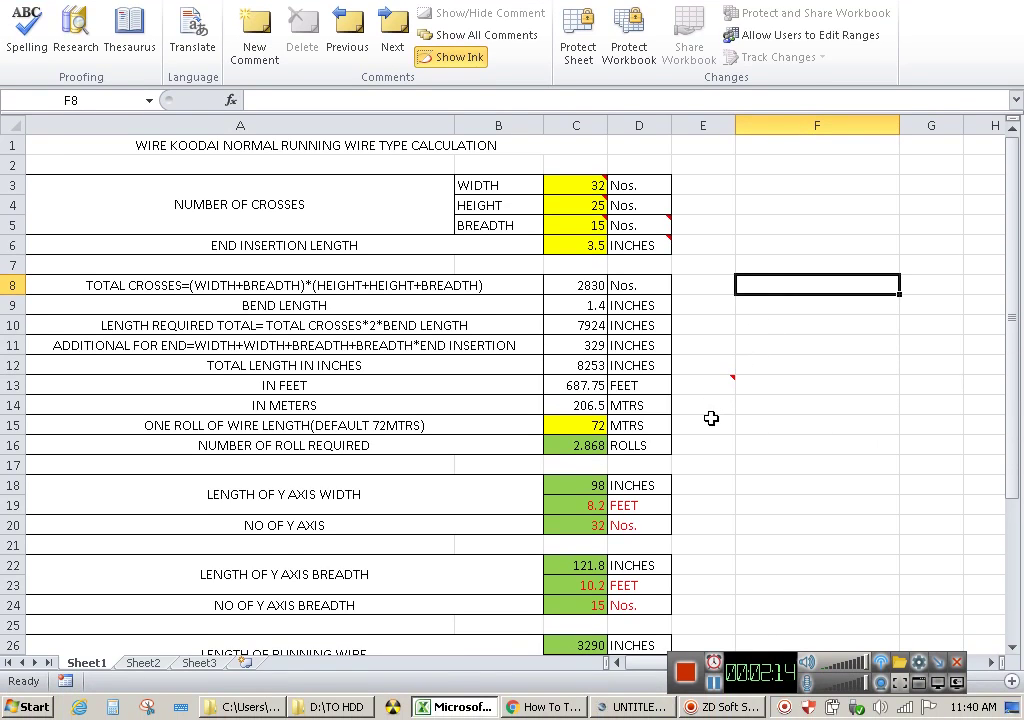
pyautogui.click(714, 407)
pyautogui.click(600, 408)
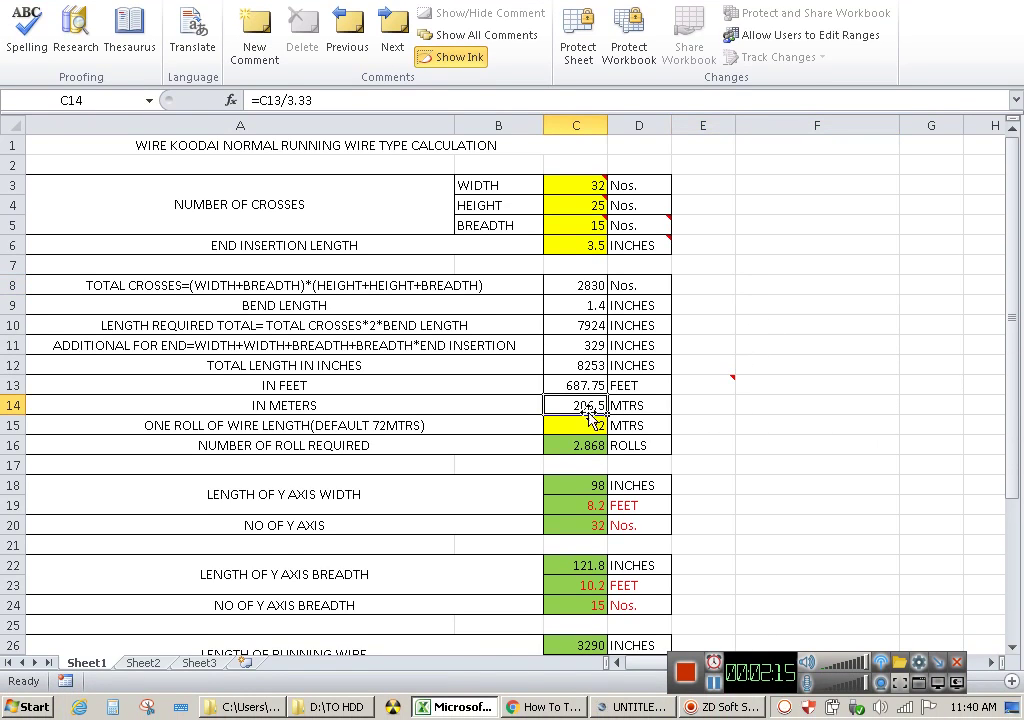
pyautogui.click(646, 409)
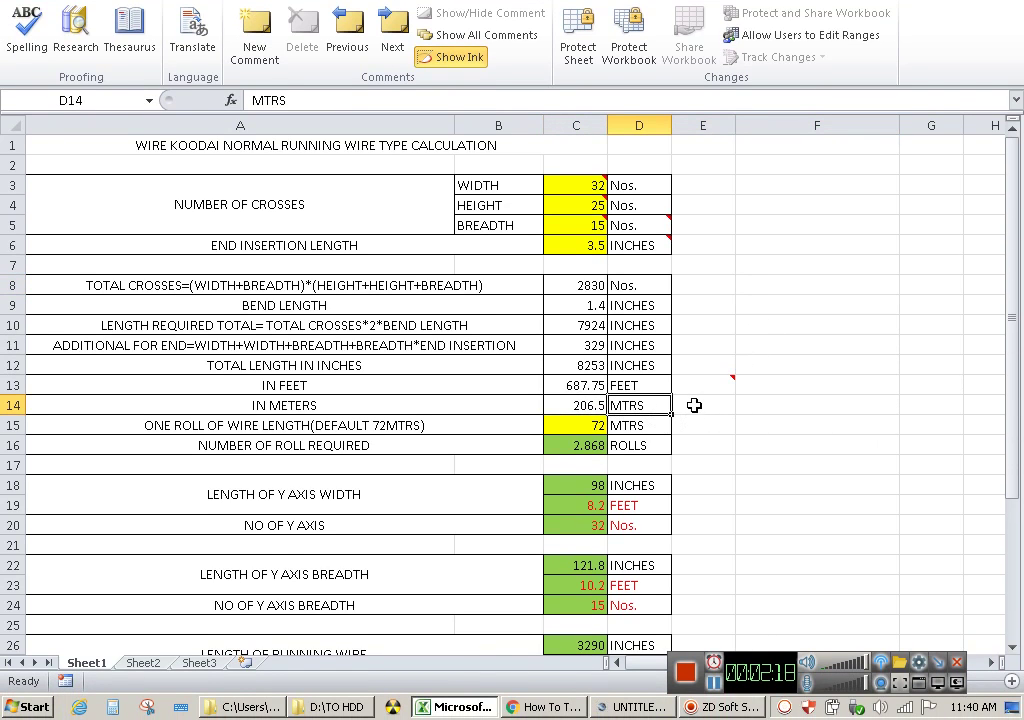
pyautogui.rightClick(662, 408)
pyautogui.click(728, 301)
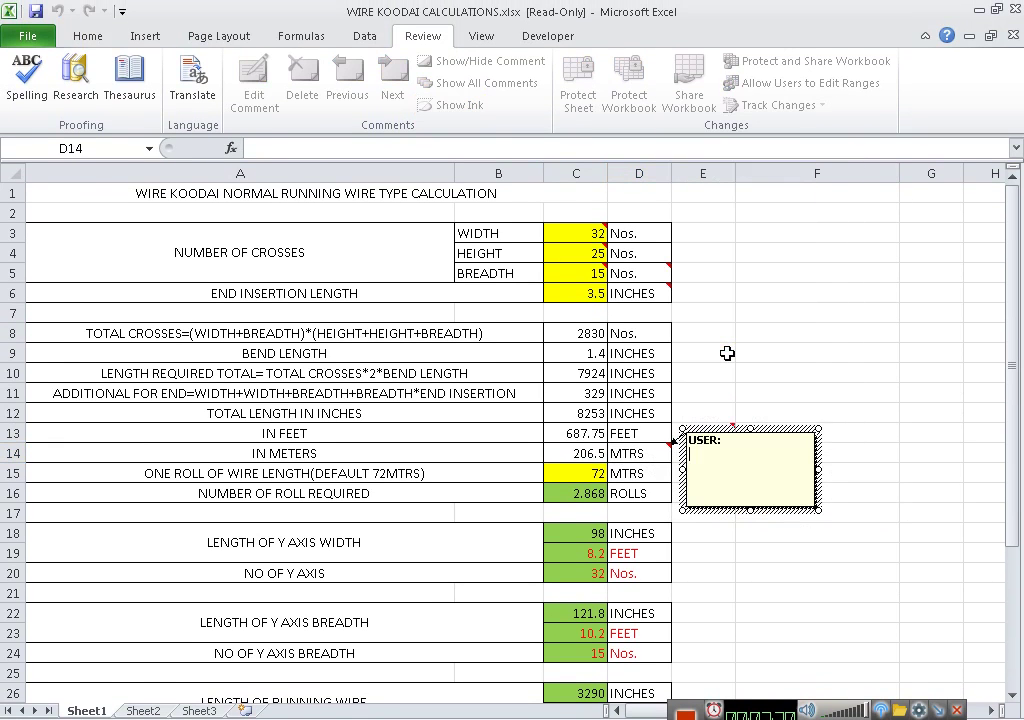
pyautogui.press('BackSpace')
pyautogui.press('BackSpace')
pyautogui.press('BackSpace')
pyautogui.write('Meter')
pyautogui.write('a')
pyautogui.write('ni')
# Step: Review the roll length, roll count, Y-axis width and feet formulas in C15–C19
pyautogui.click(727, 353)
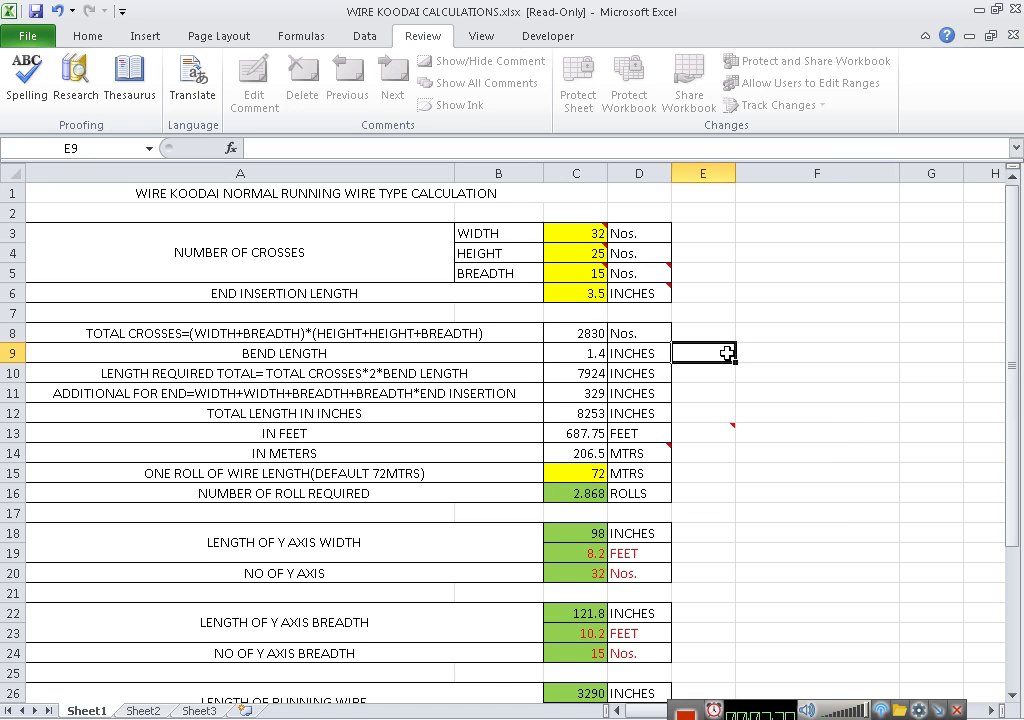
pyautogui.click(729, 553)
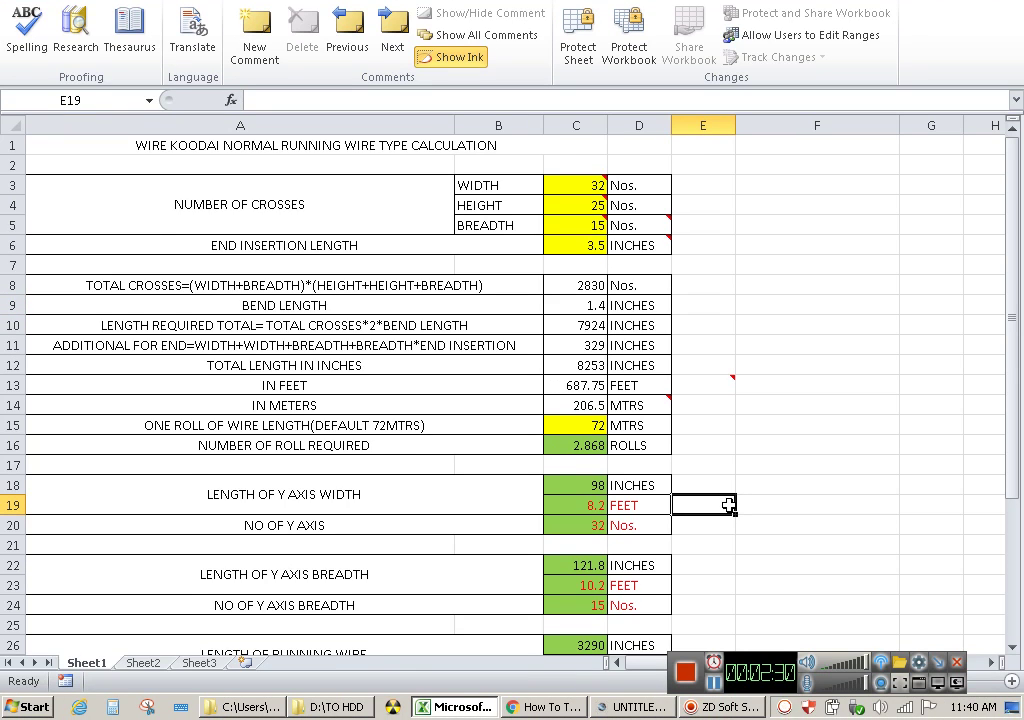
pyautogui.click(592, 427)
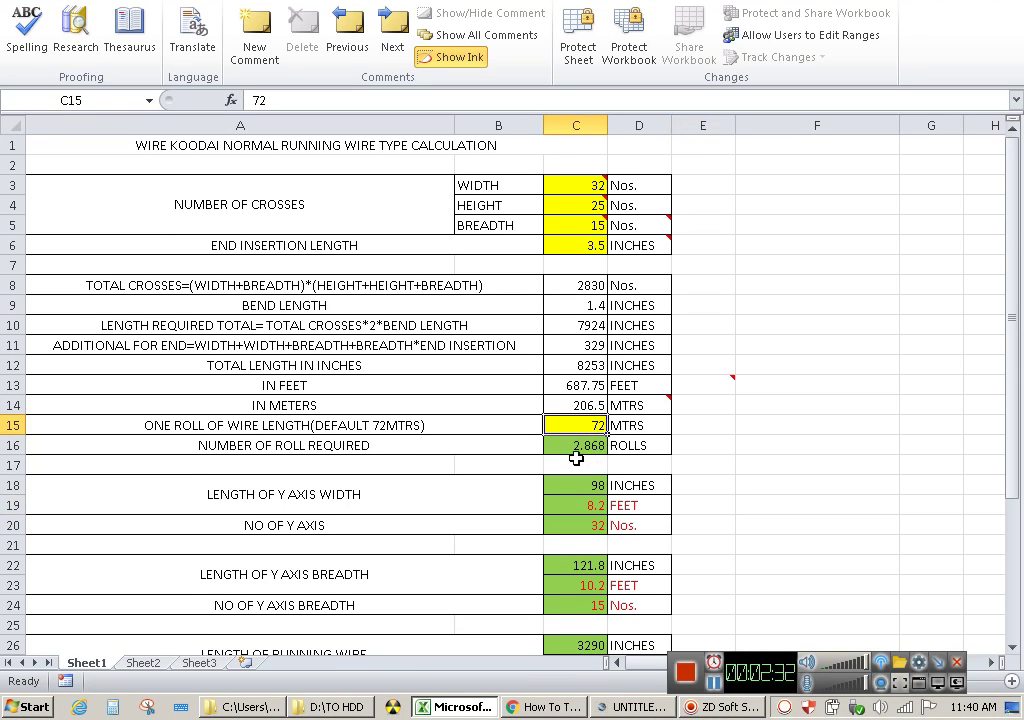
pyautogui.click(580, 450)
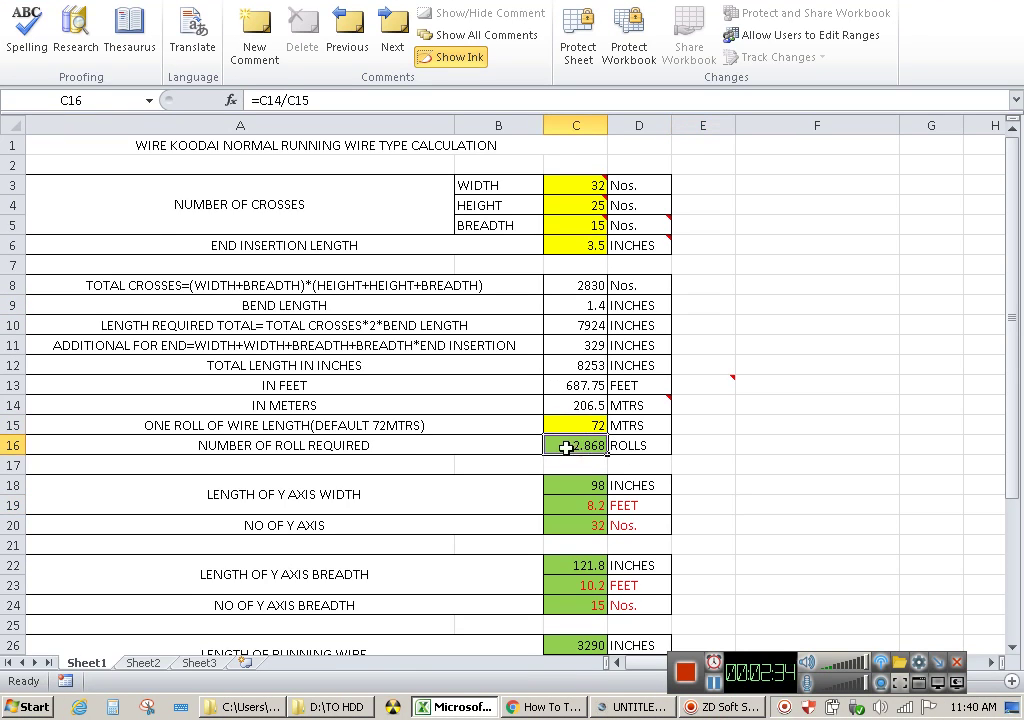
pyautogui.click(582, 486)
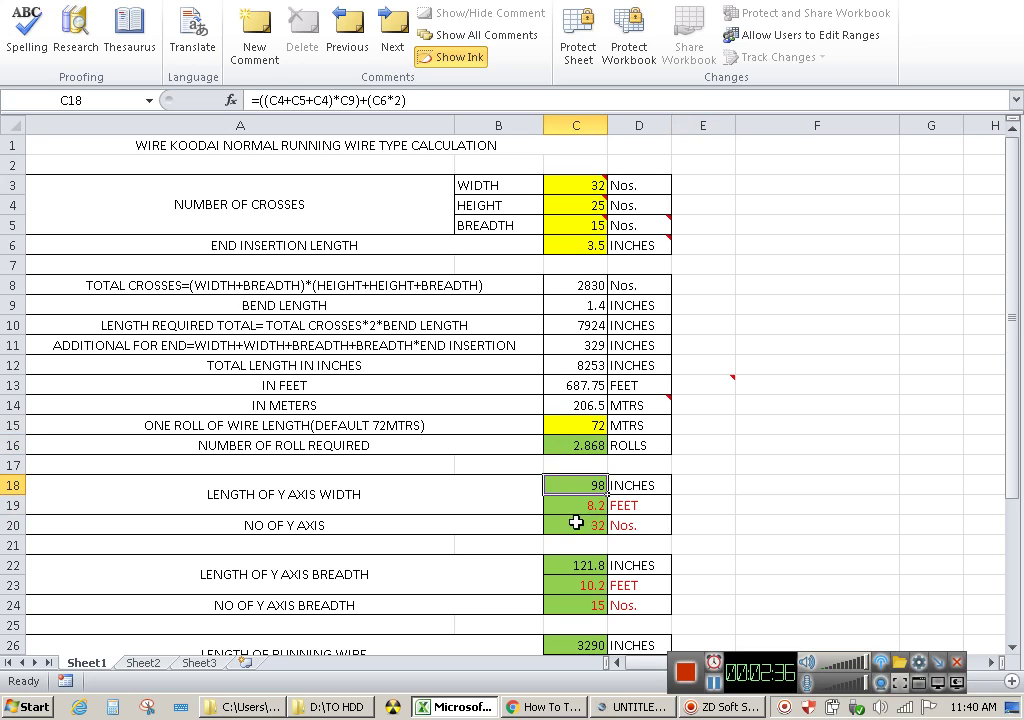
pyautogui.click(728, 529)
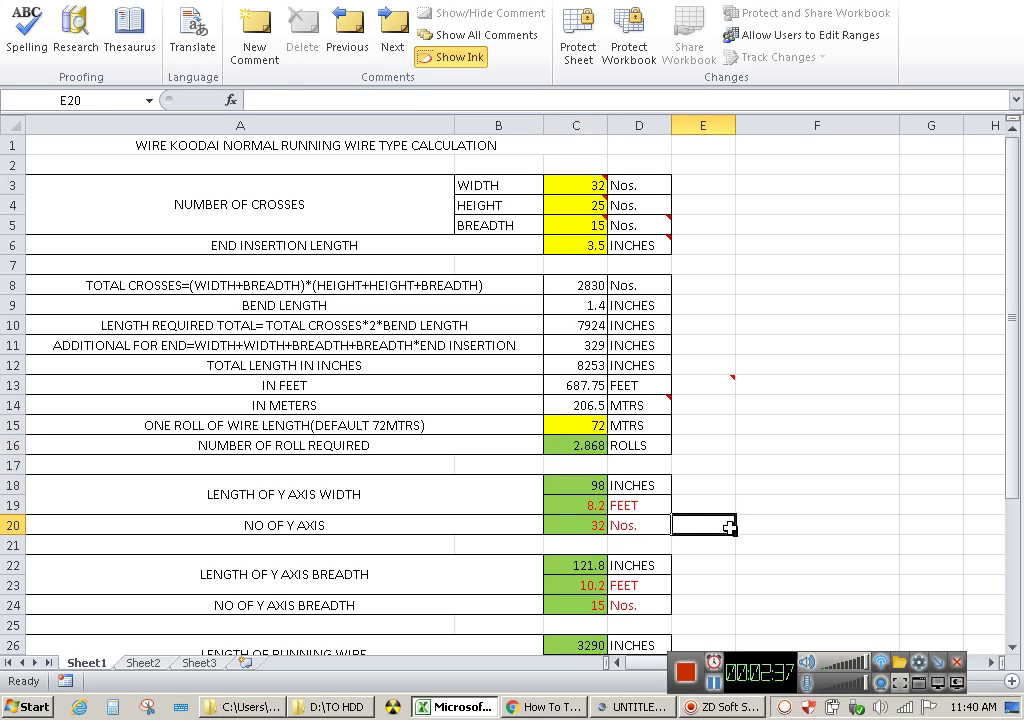
pyautogui.click(589, 505)
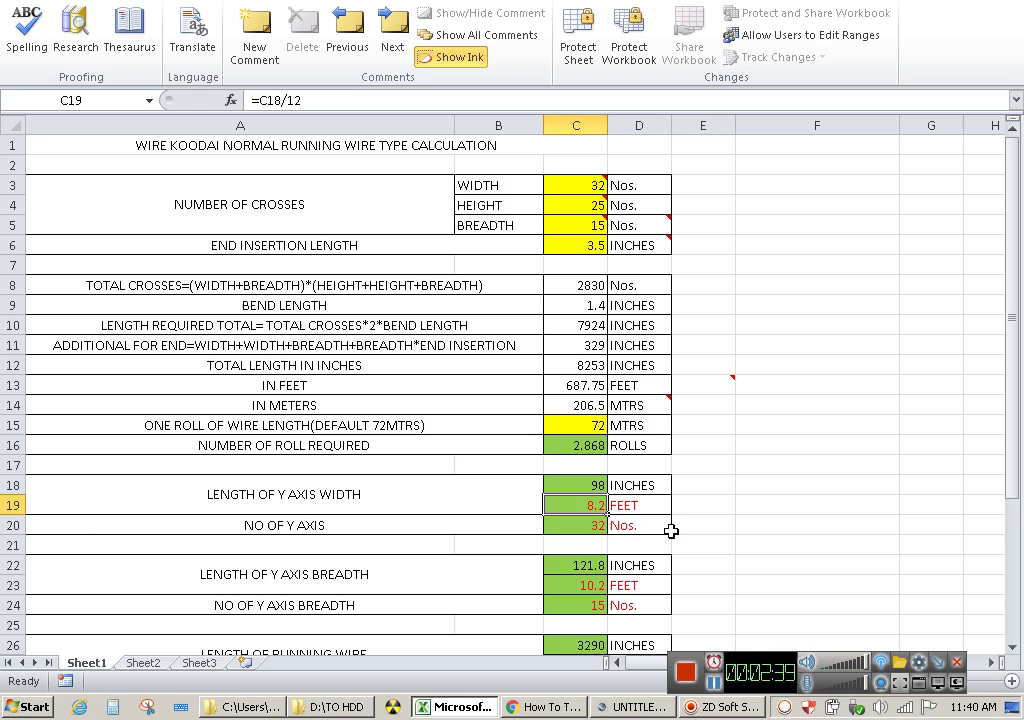
# Step: Check the lower result cells, then return to the WIDTH input cell C3
pyautogui.scroll(-2, 752, 505)
pyautogui.click(747, 503)
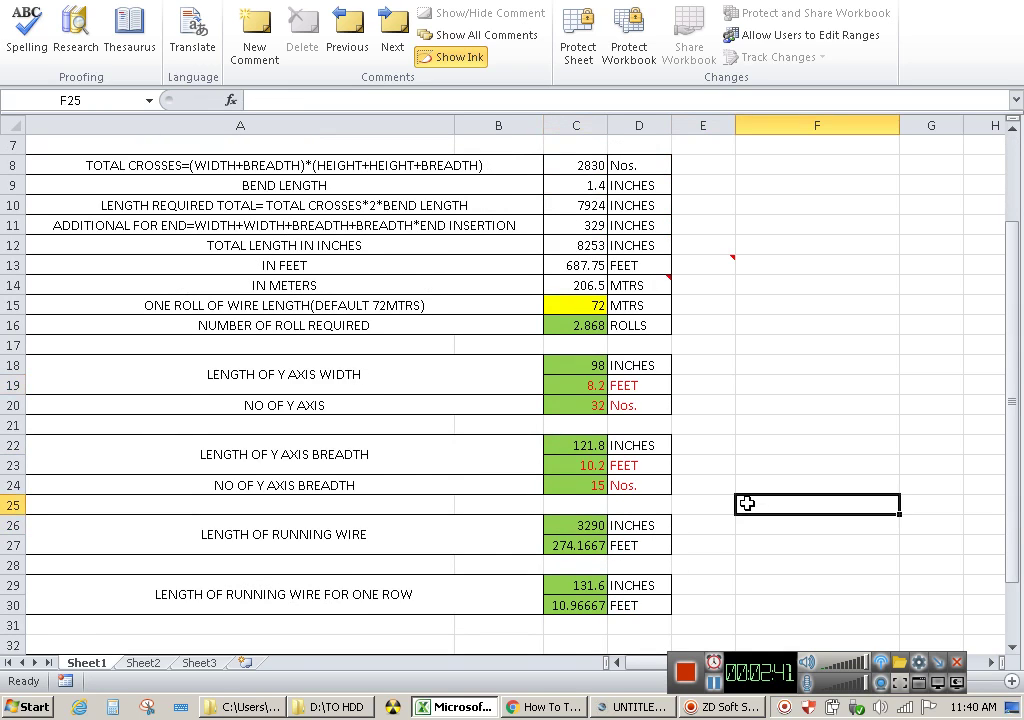
pyautogui.click(585, 617)
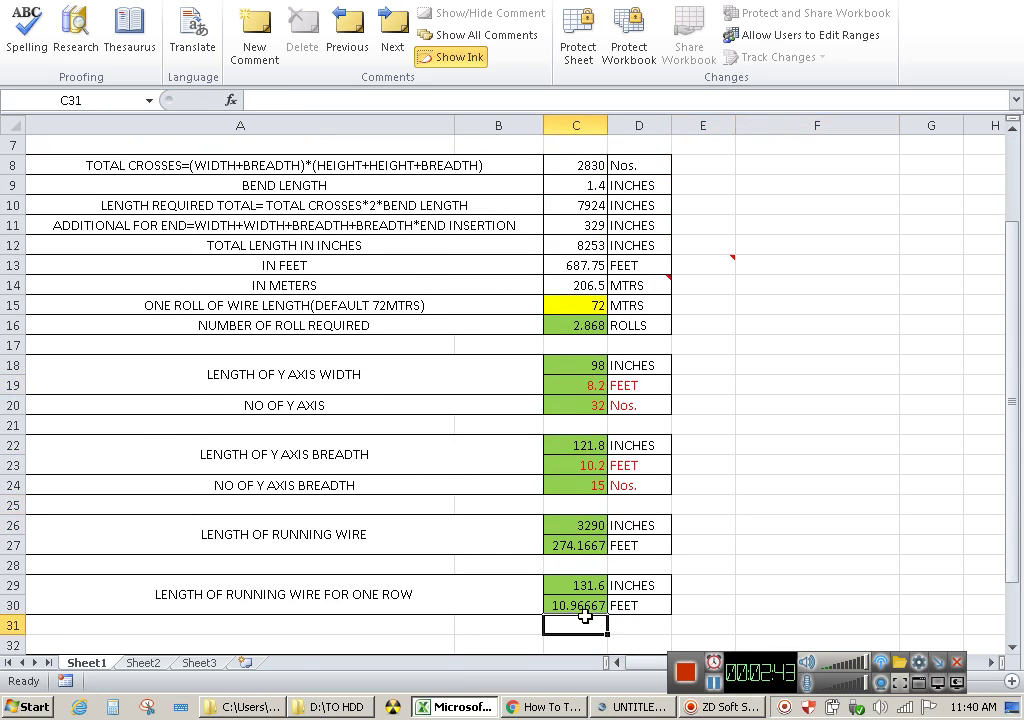
pyautogui.click(722, 589)
pyautogui.scroll(2, 740, 350)
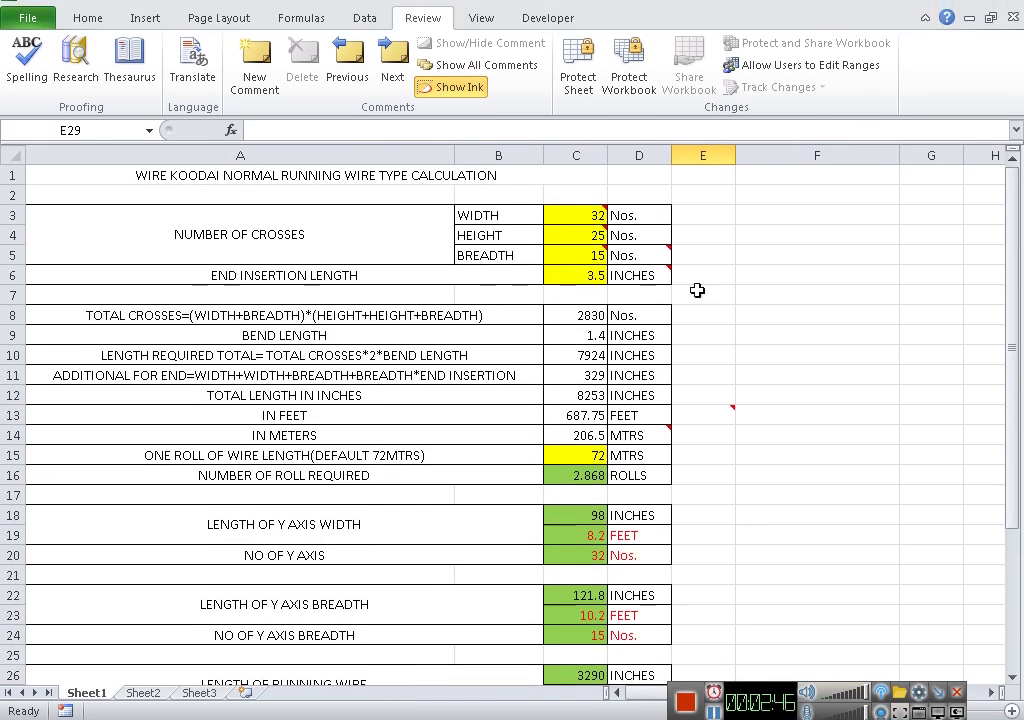
pyautogui.click(576, 233)
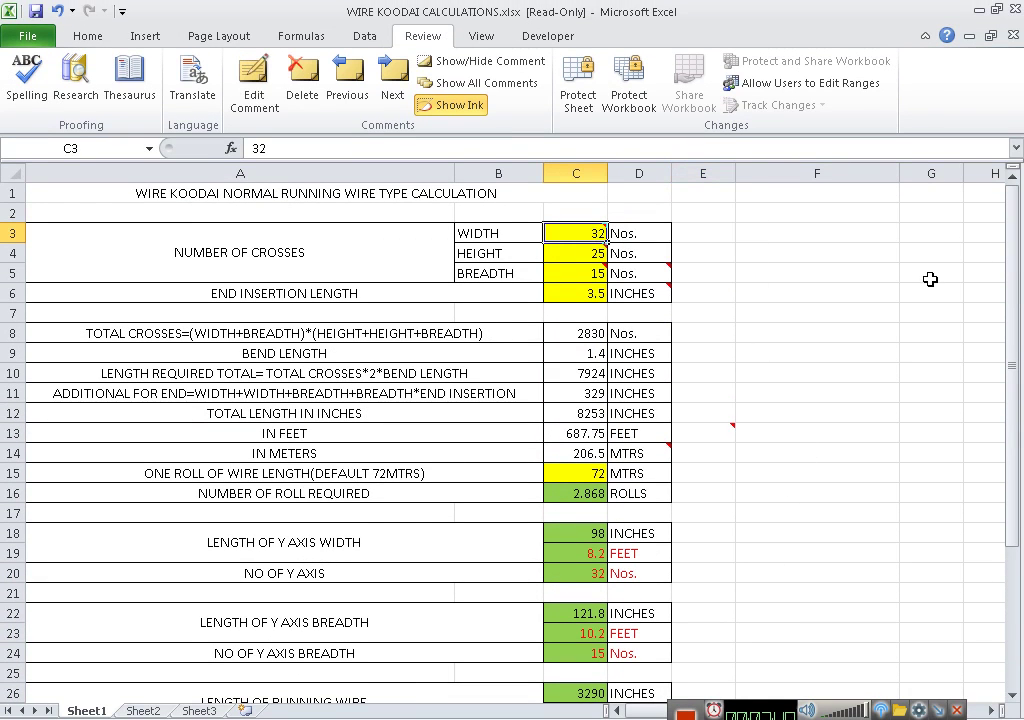
# Step: Enter WIDTH 20, HEIGHT 20 and BREADTH 7 in C3:C5
pyautogui.write('20')
pyautogui.press('Return')
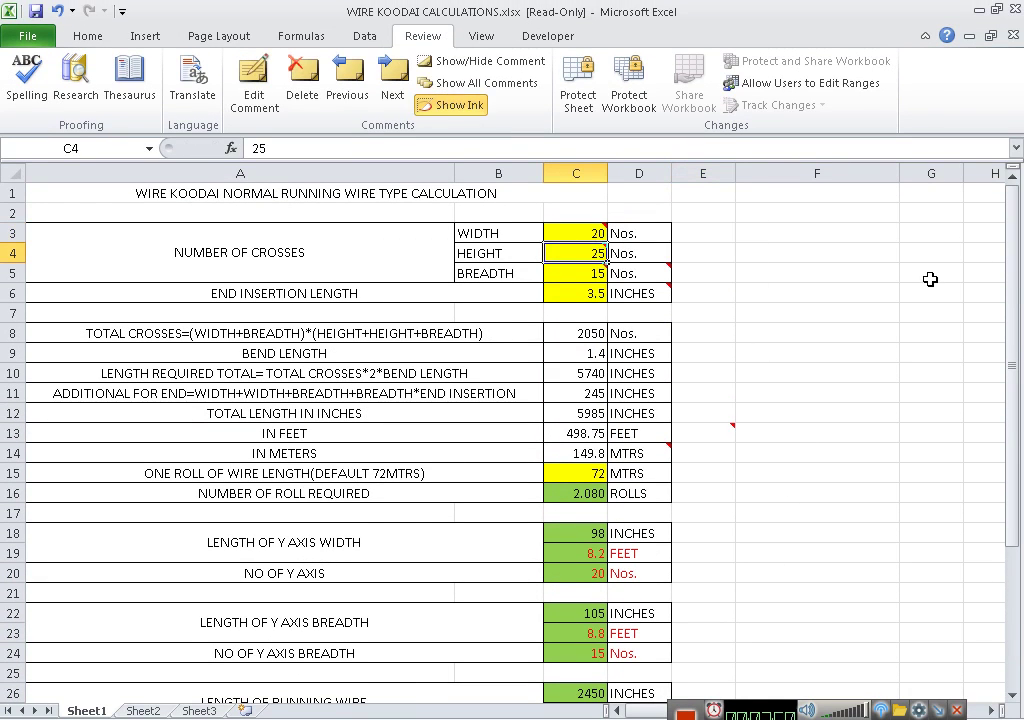
pyautogui.write('20')
pyautogui.press('Return')
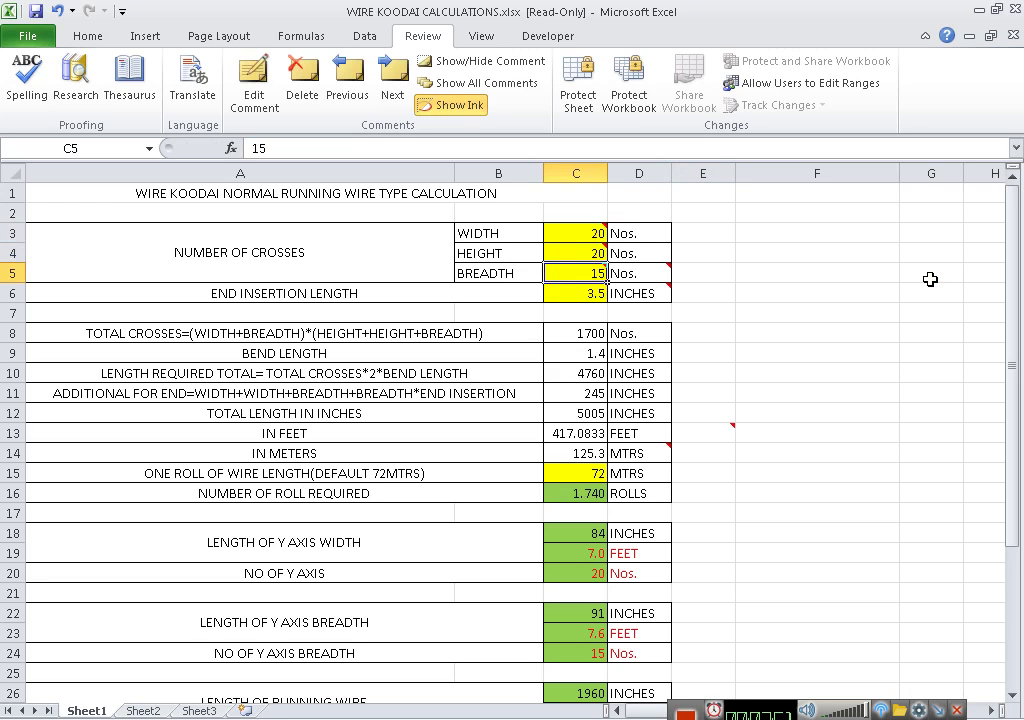
pyautogui.write('7')
pyautogui.press('Return')
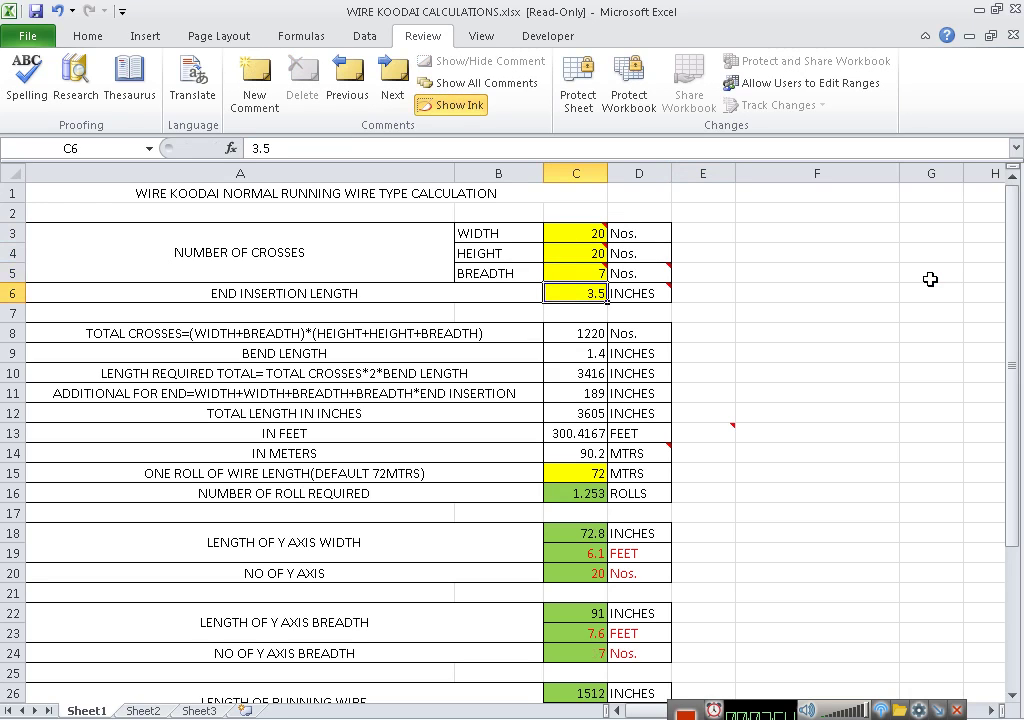
# Step: Check the recalculated meters and roll length results in C14 and C15
pyautogui.click(825, 361)
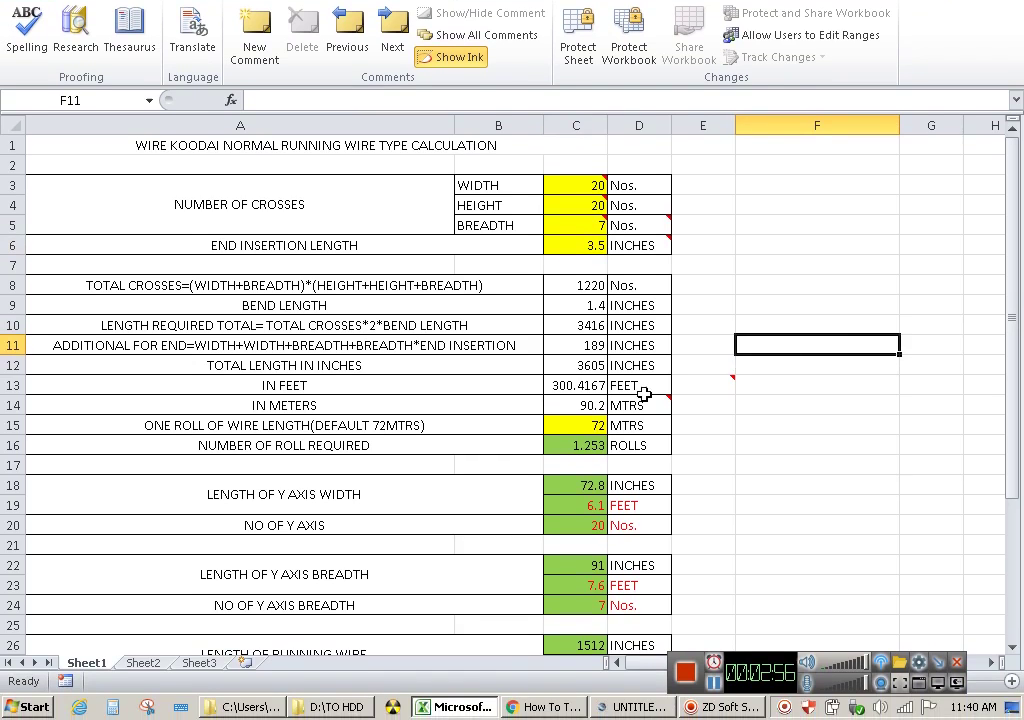
pyautogui.click(580, 408)
pyautogui.click(592, 425)
pyautogui.click(690, 425)
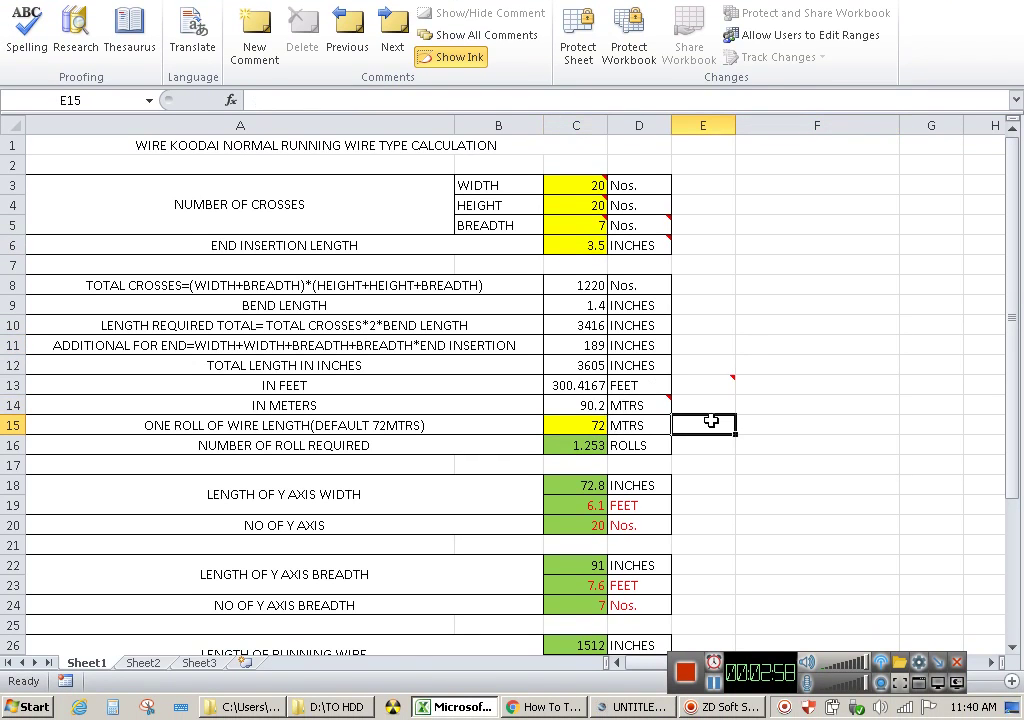
# Step: Comment cell E15: check every roll's length and put the average on it
pyautogui.rightClick(720, 424)
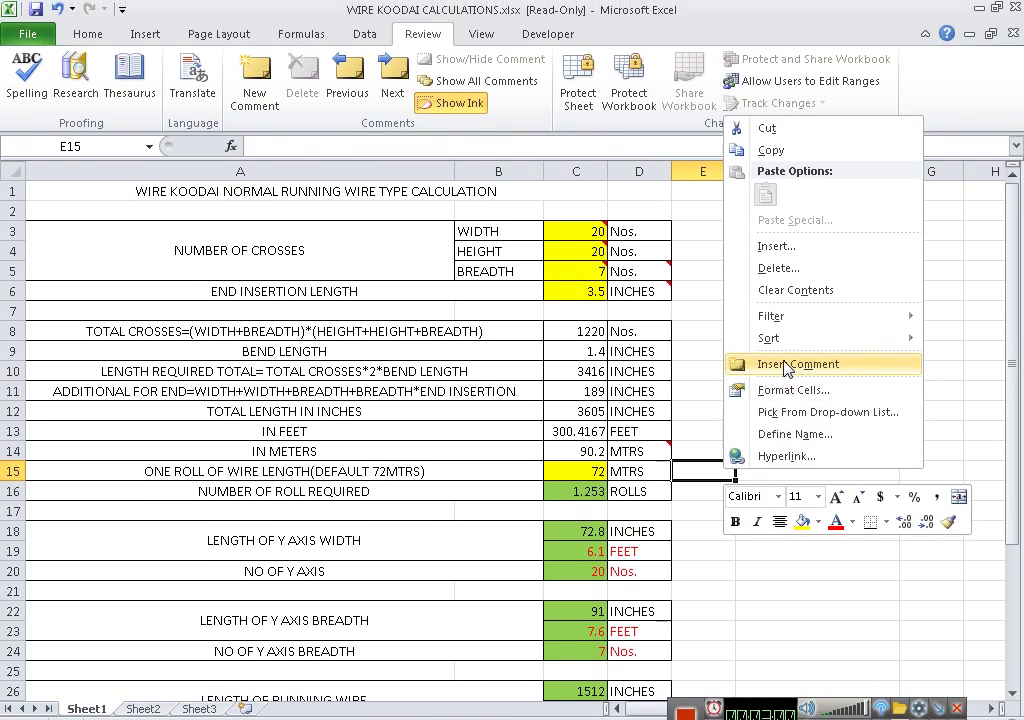
pyautogui.click(783, 360)
pyautogui.press('BackSpace')
pyautogui.press('BackSpace')
pyautogui.press('BackSpace')
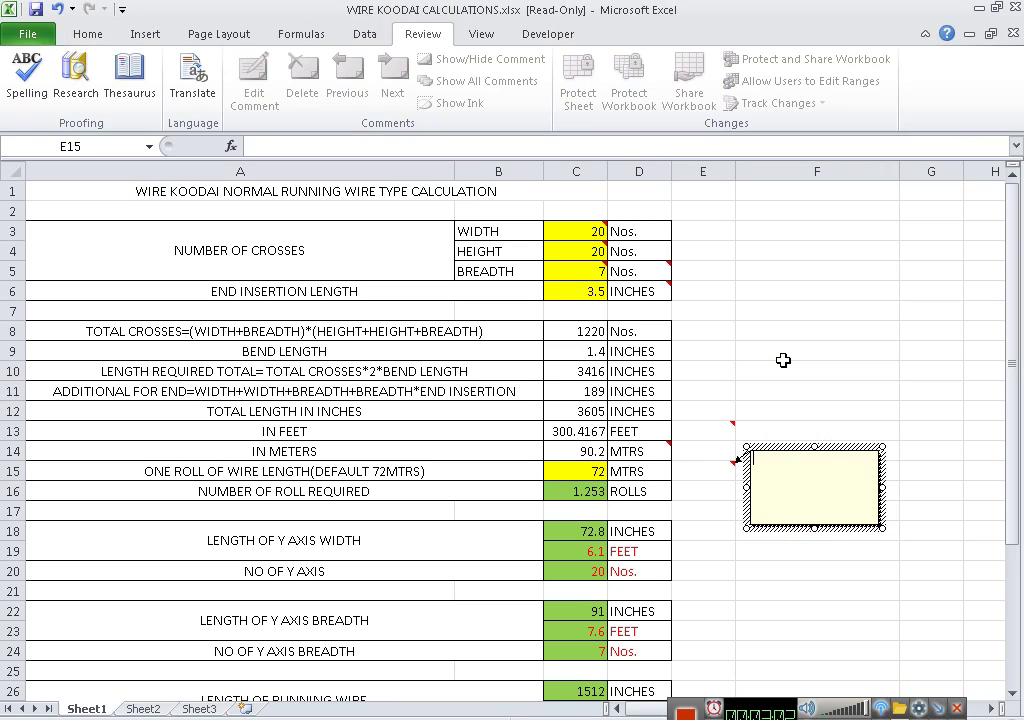
pyautogui.write('For ever')
pyautogui.write('y roll of')
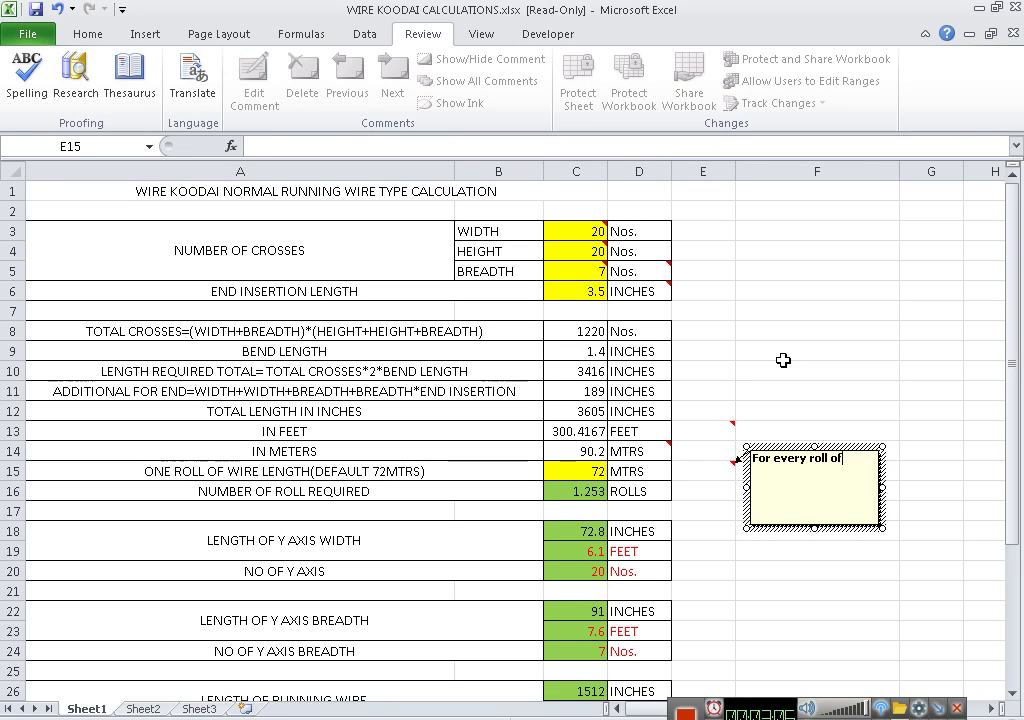
pyautogui.write(' wire w')
pyautogui.write('e have t')
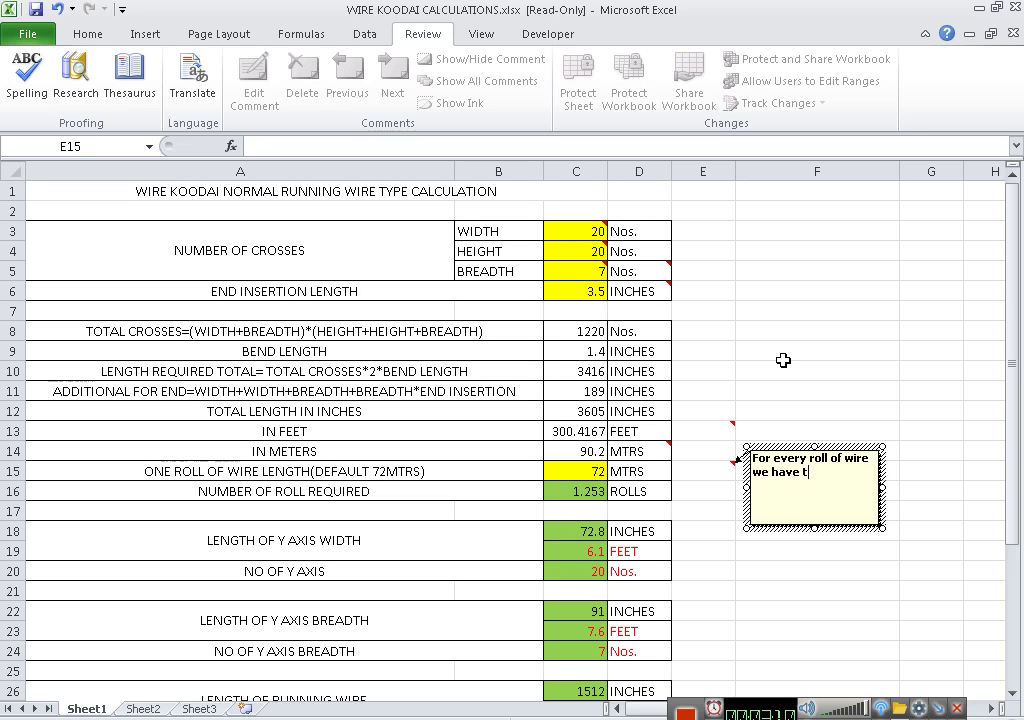
pyautogui.write('o check the ')
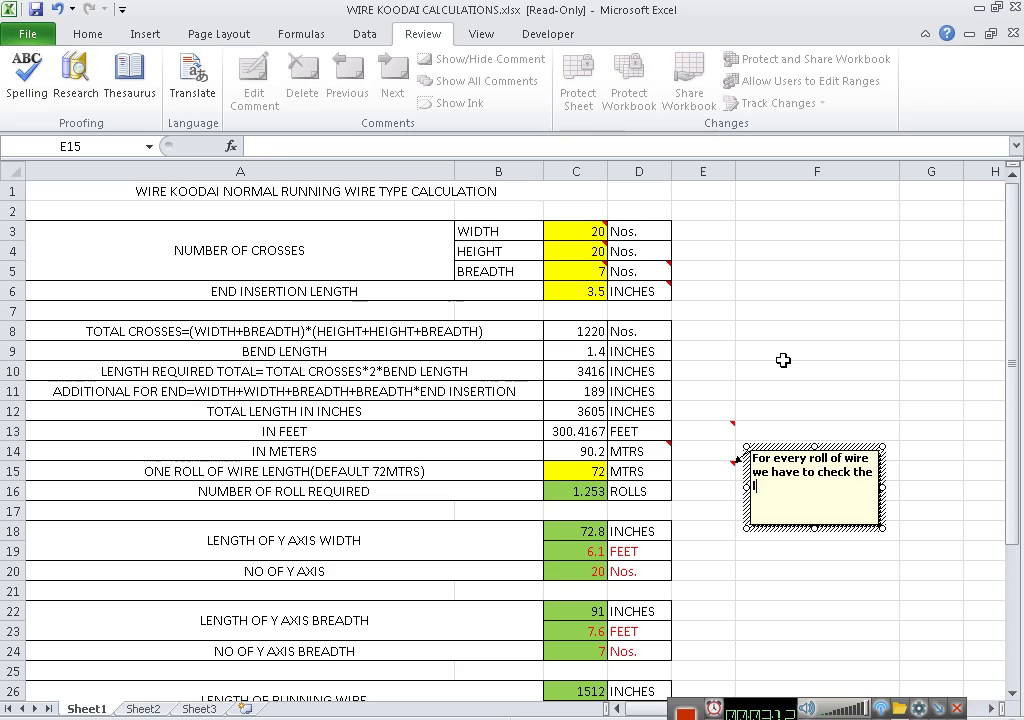
pyautogui.write('length for e')
pyautogui.write('ach an')
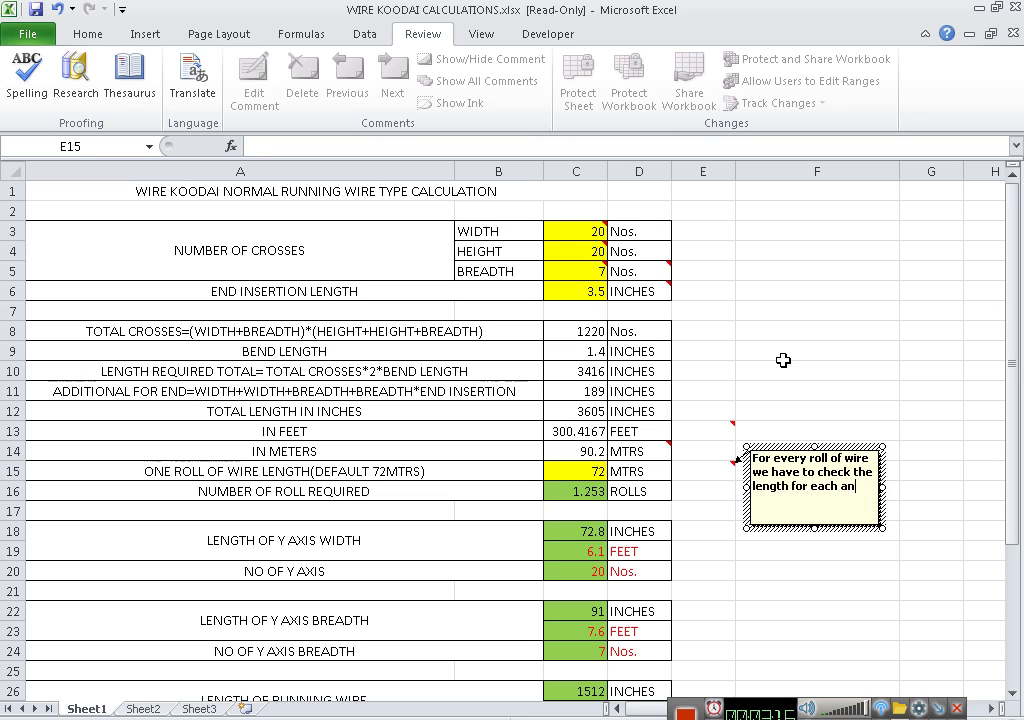
pyautogui.write('d put')
pyautogui.write(' average on it.')
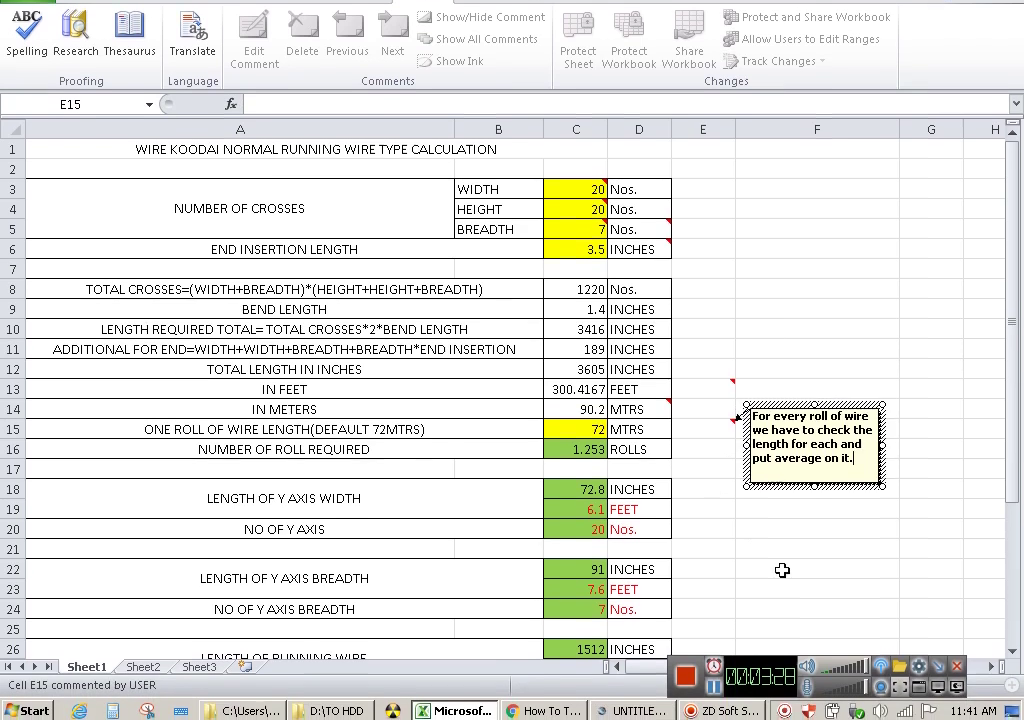
pyautogui.click(819, 560)
pyautogui.scroll(-1, 816, 471)
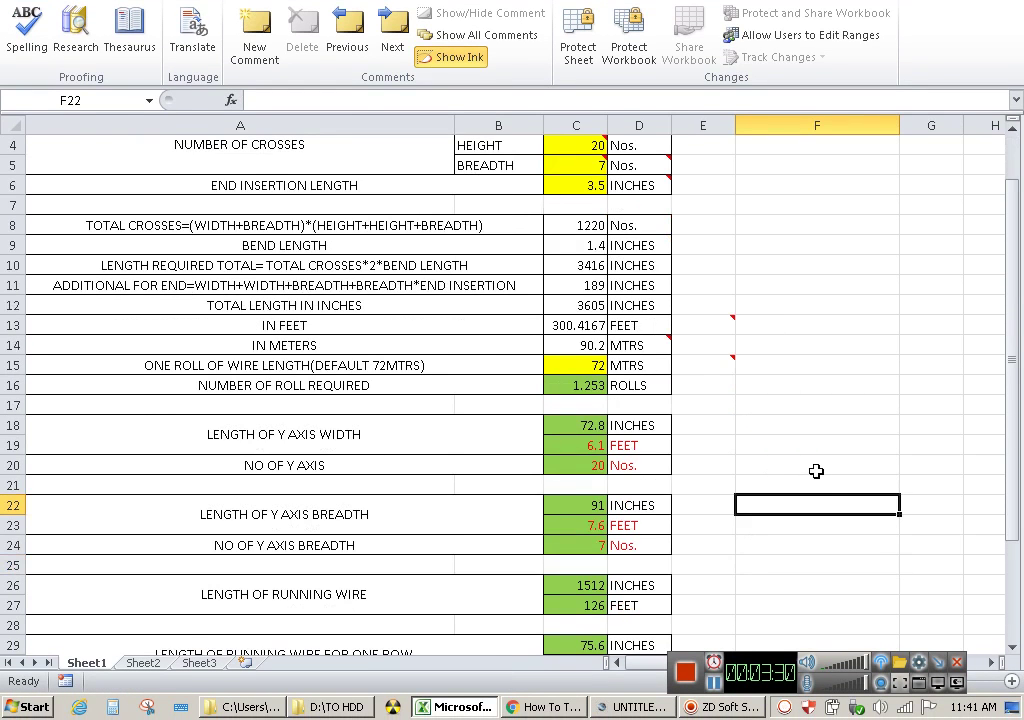
pyautogui.click(730, 446)
pyautogui.scroll(-1, 747, 455)
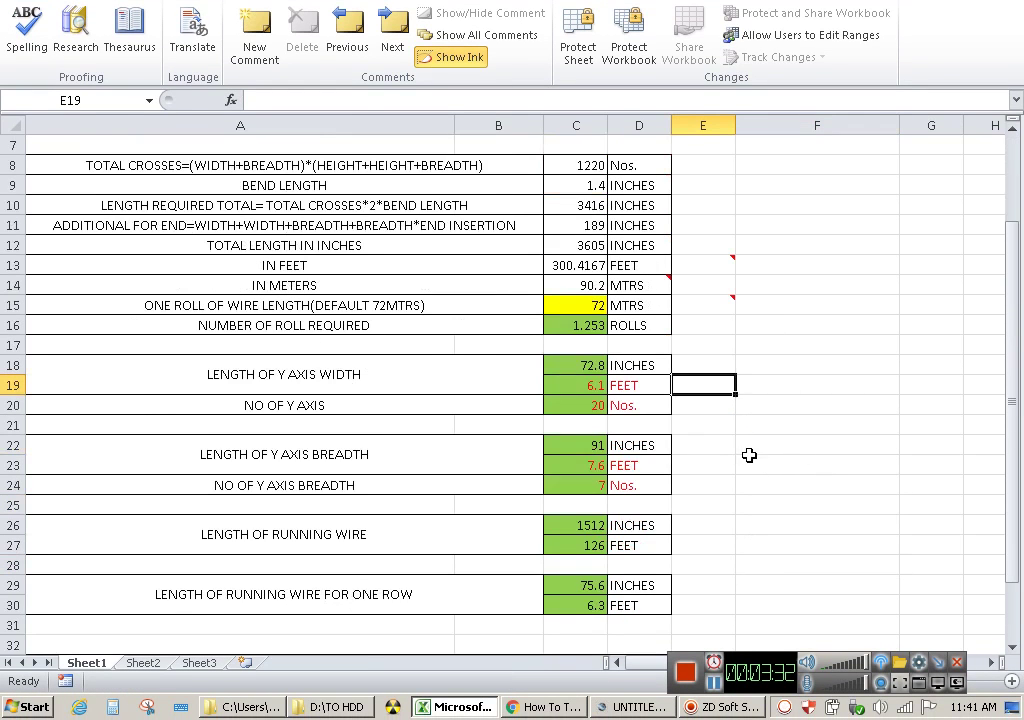
pyautogui.click(754, 586)
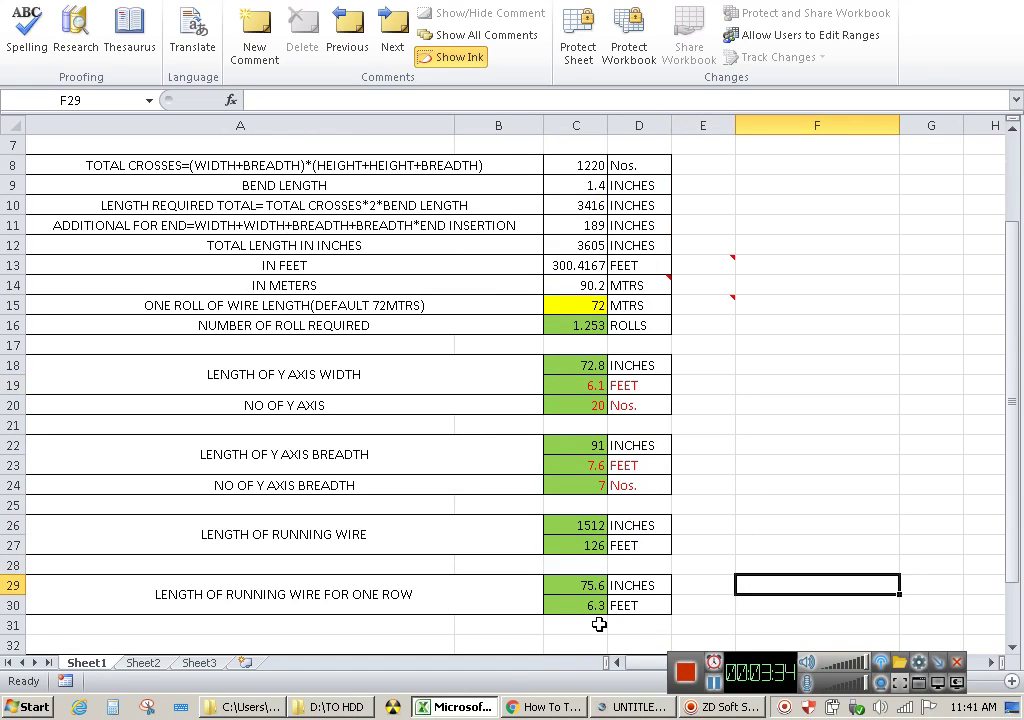
pyautogui.scroll(-1, 791, 583)
pyautogui.scroll(-1, 807, 576)
pyautogui.click(597, 605)
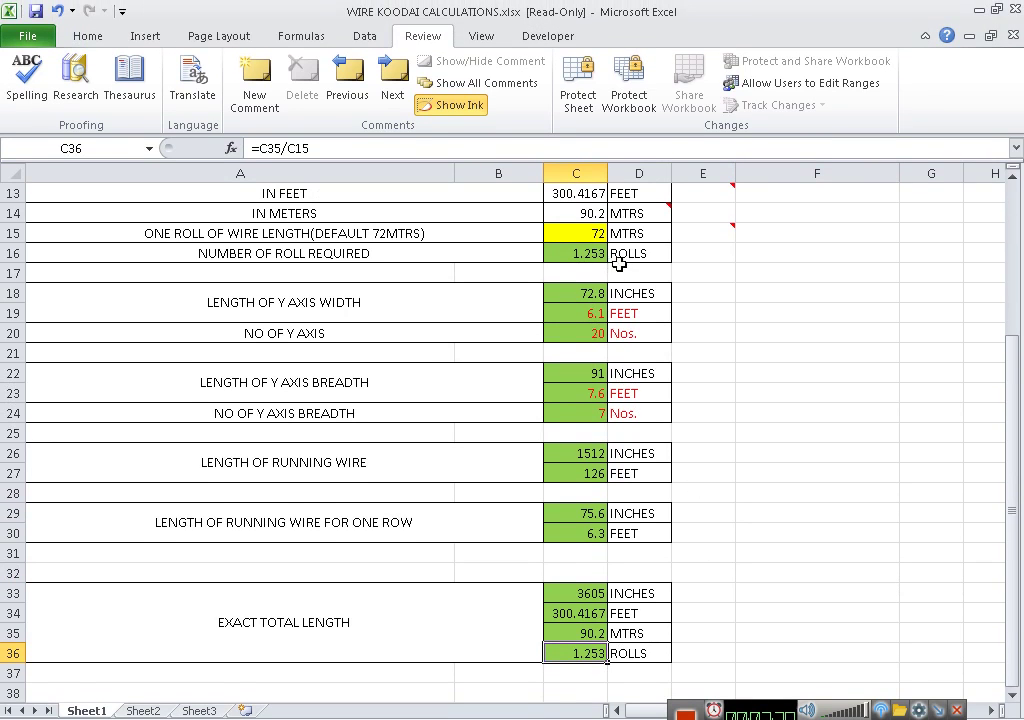
pyautogui.click(619, 258)
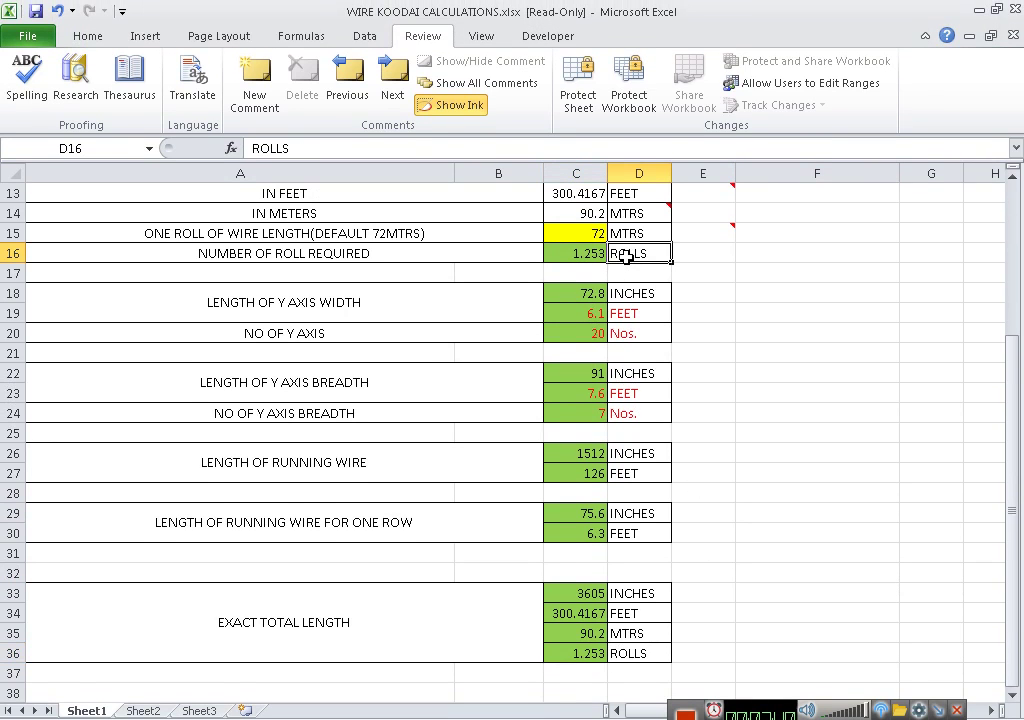
pyautogui.click(713, 251)
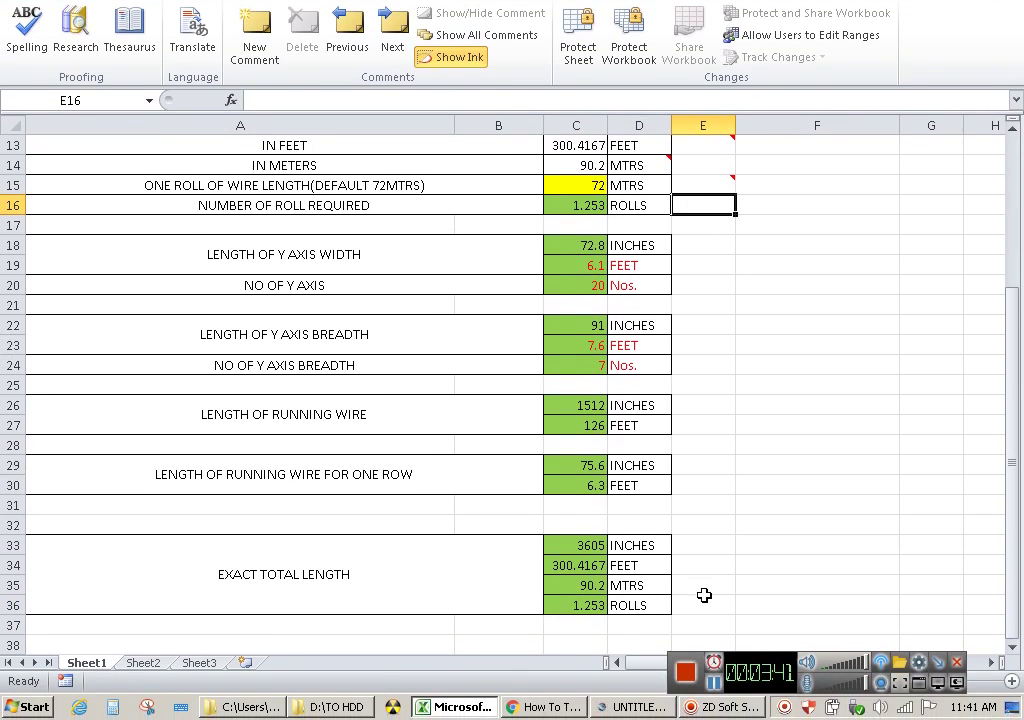
pyautogui.click(704, 602)
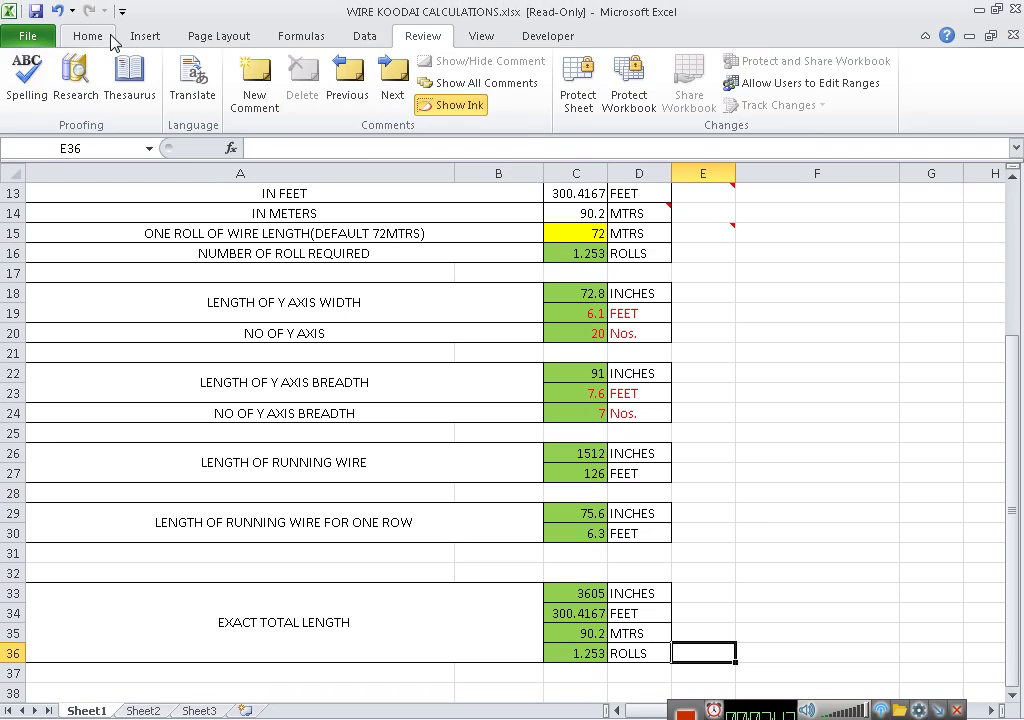
# Step: Fill cells E36 and E15 with yellow
pyautogui.click(110, 38)
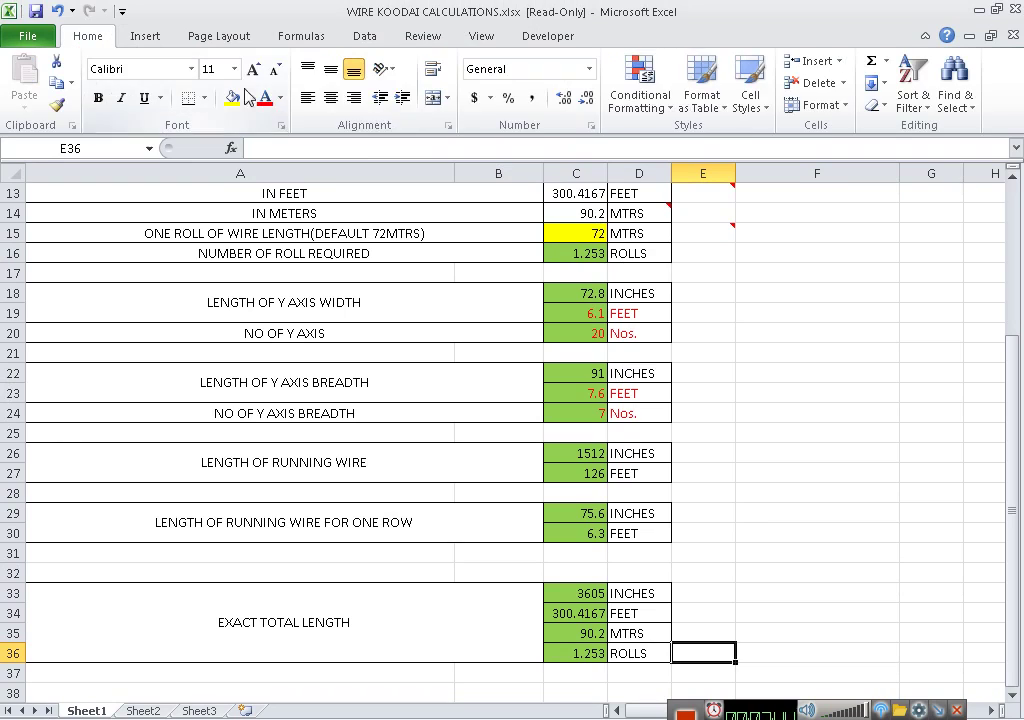
pyautogui.click(240, 105)
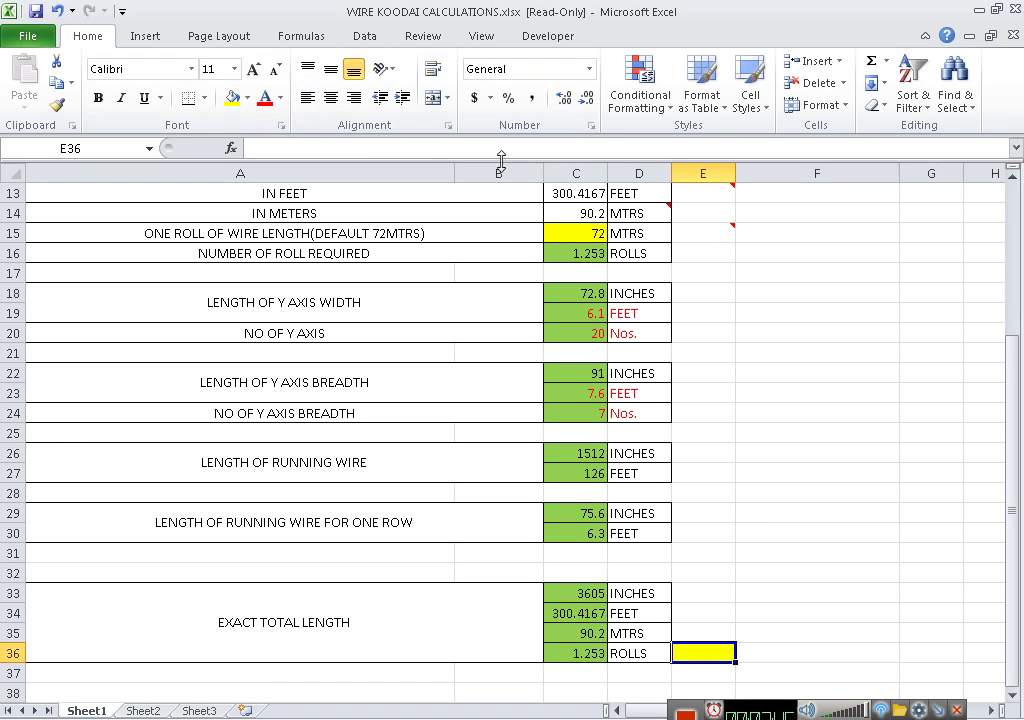
pyautogui.click(711, 235)
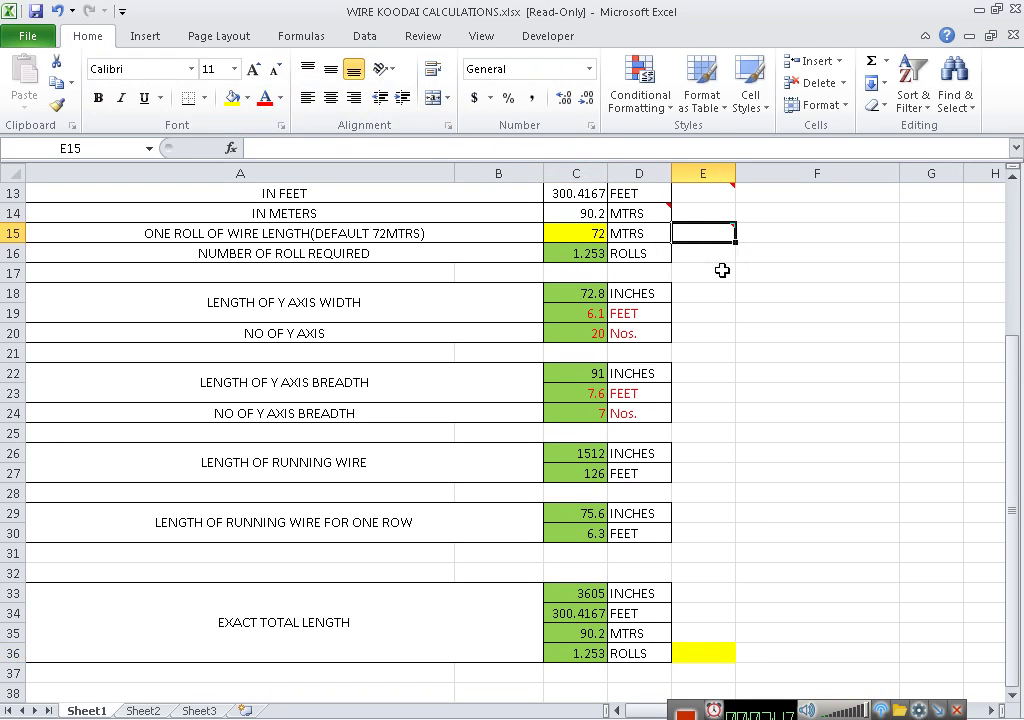
pyautogui.click(240, 104)
# Step: Enter 'Both should be same. If so everthing is correct' in cell F36
pyautogui.click(790, 258)
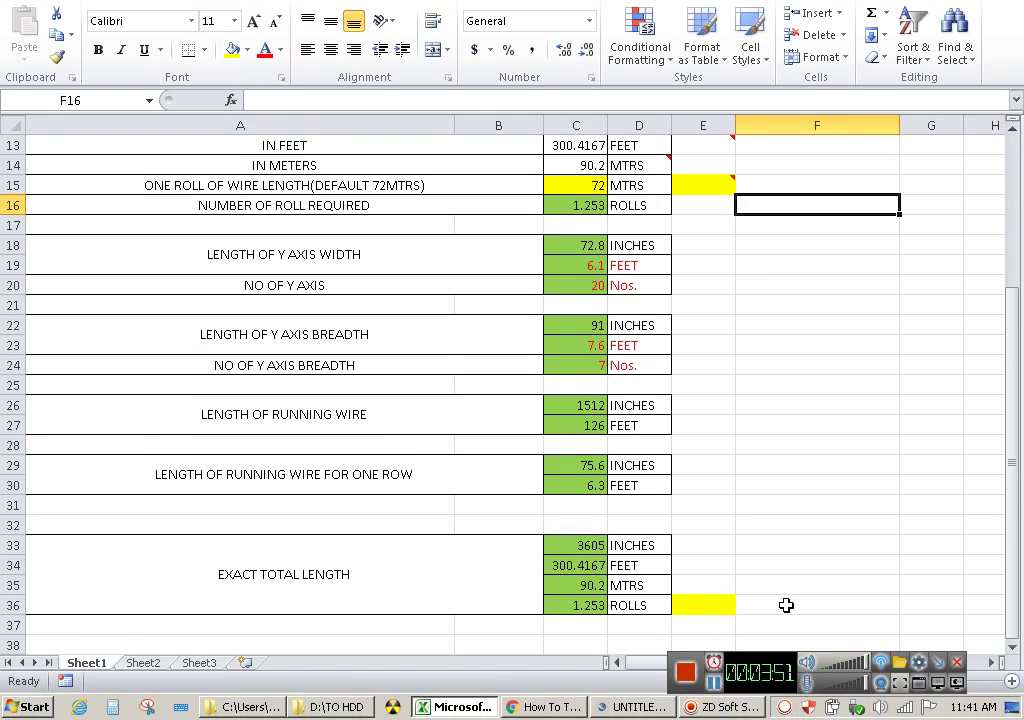
pyautogui.click(784, 603)
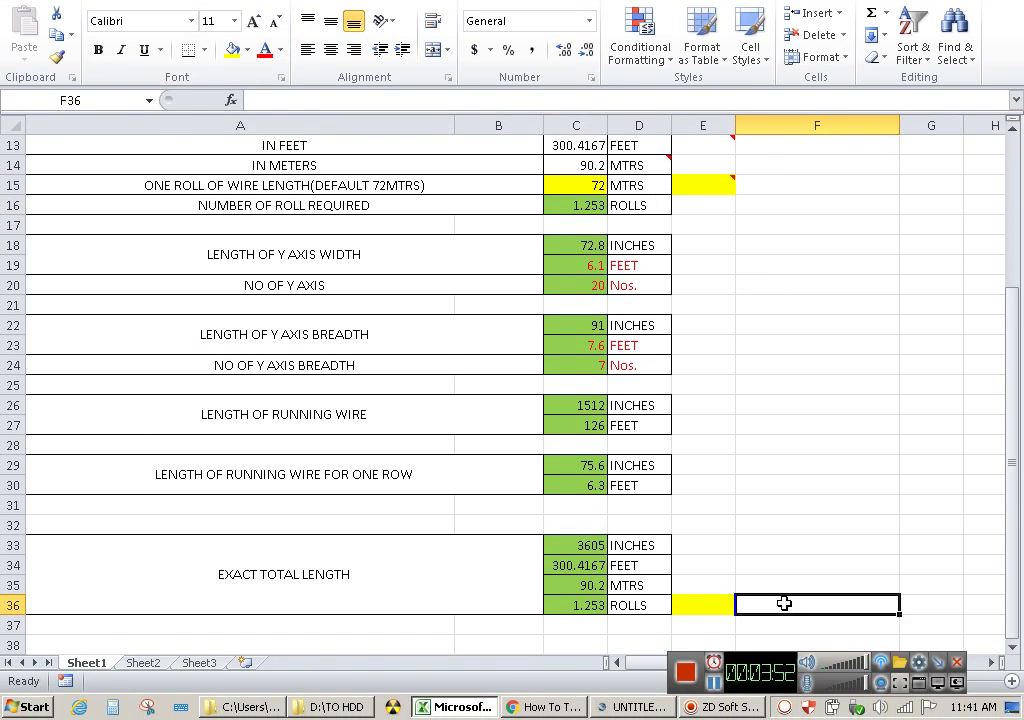
pyautogui.write('Both shoud')
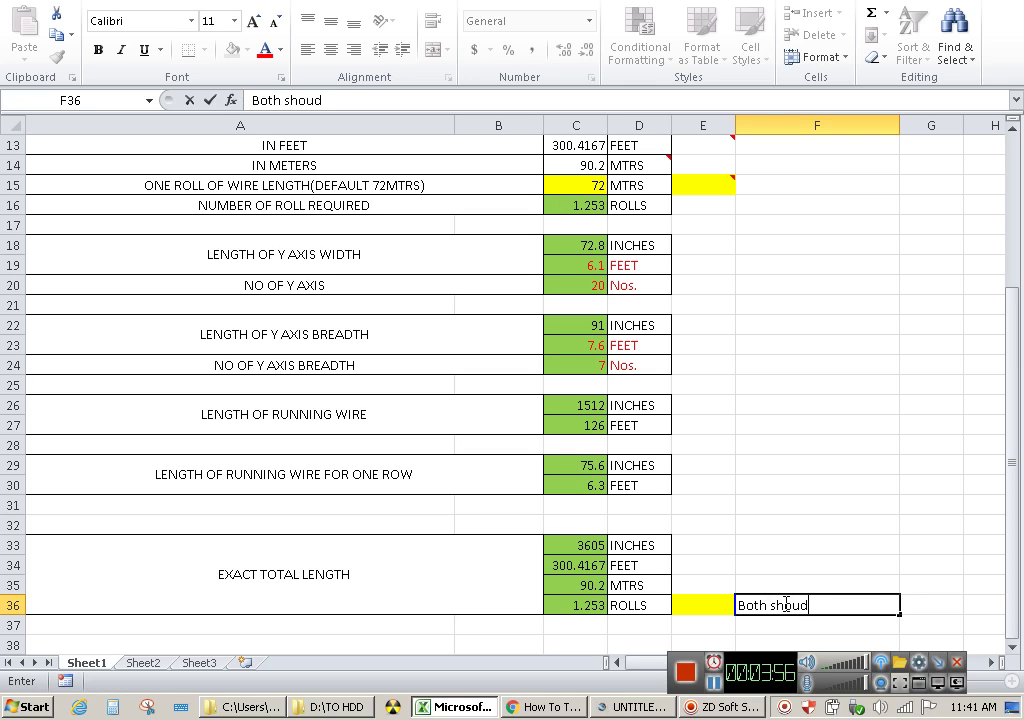
pyautogui.press('BackSpace')
pyautogui.write('ld be same. I')
pyautogui.write('f so')
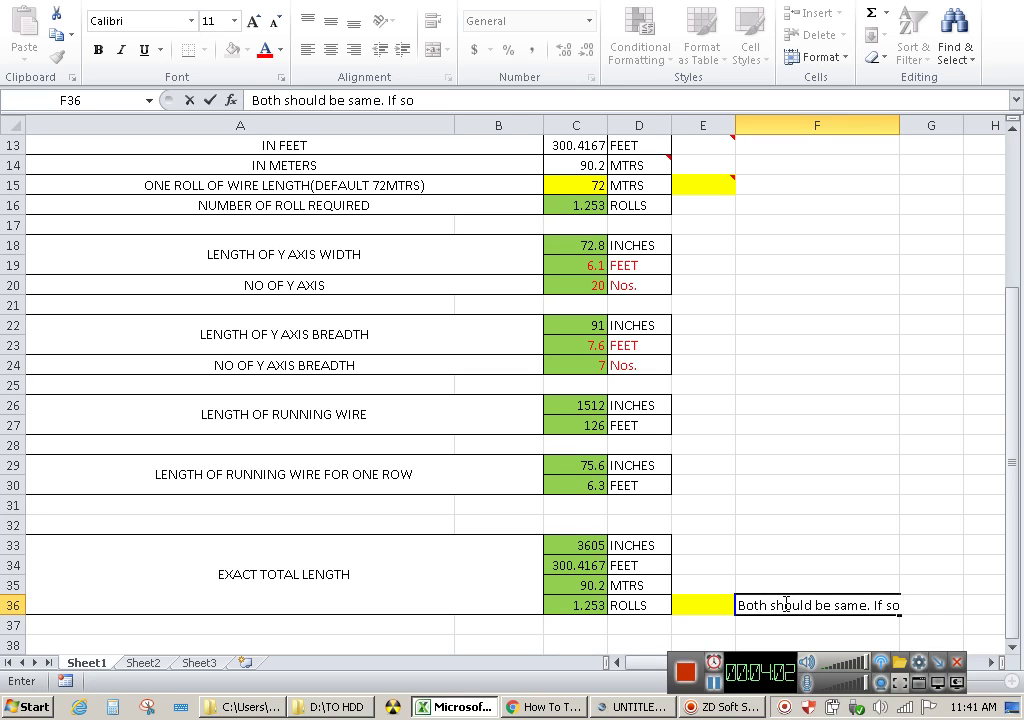
pyautogui.write(' everthig')
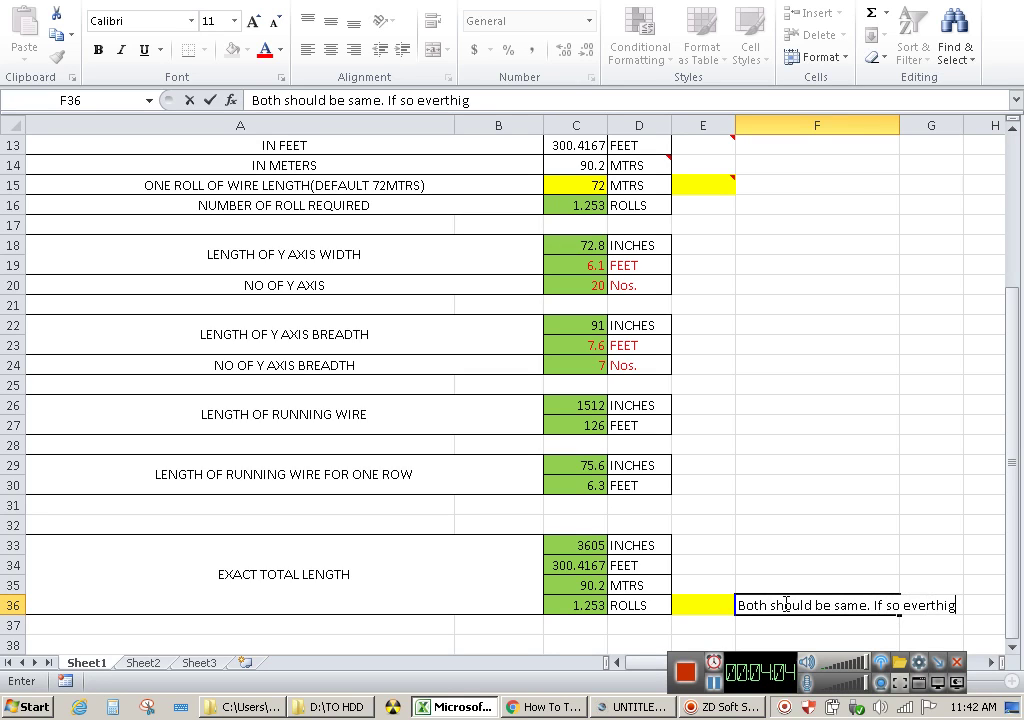
pyautogui.press('BackSpace')
pyautogui.write('ng is co')
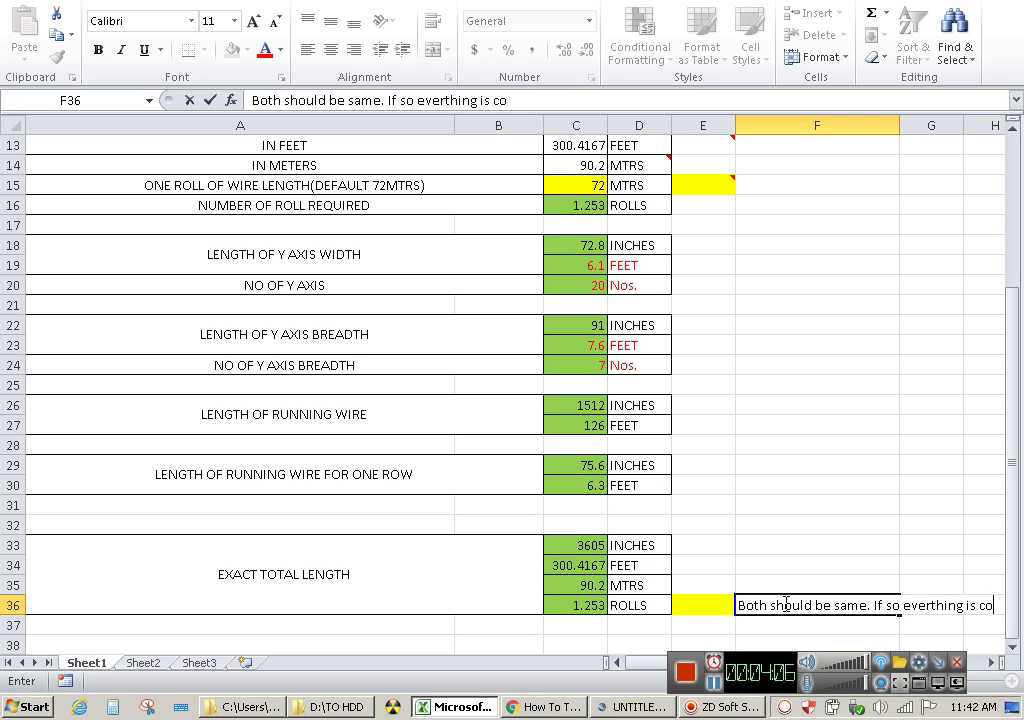
pyautogui.write('rrect')
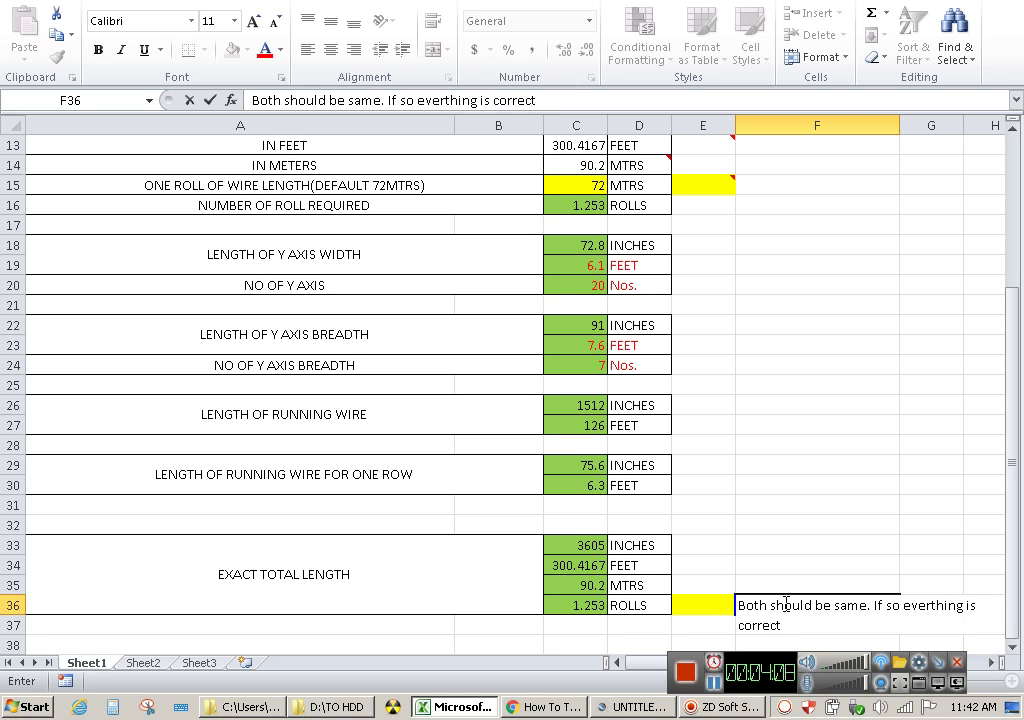
pyautogui.click(811, 581)
pyautogui.scroll(1, 736, 478)
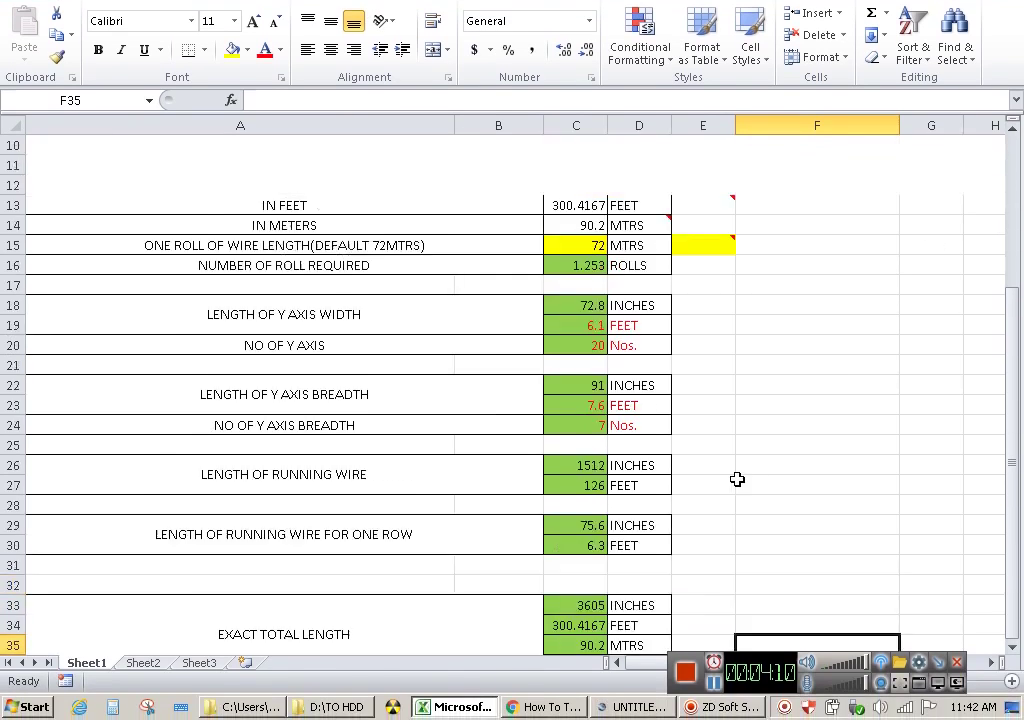
pyautogui.scroll(1, 732, 453)
pyautogui.scroll(2, 732, 453)
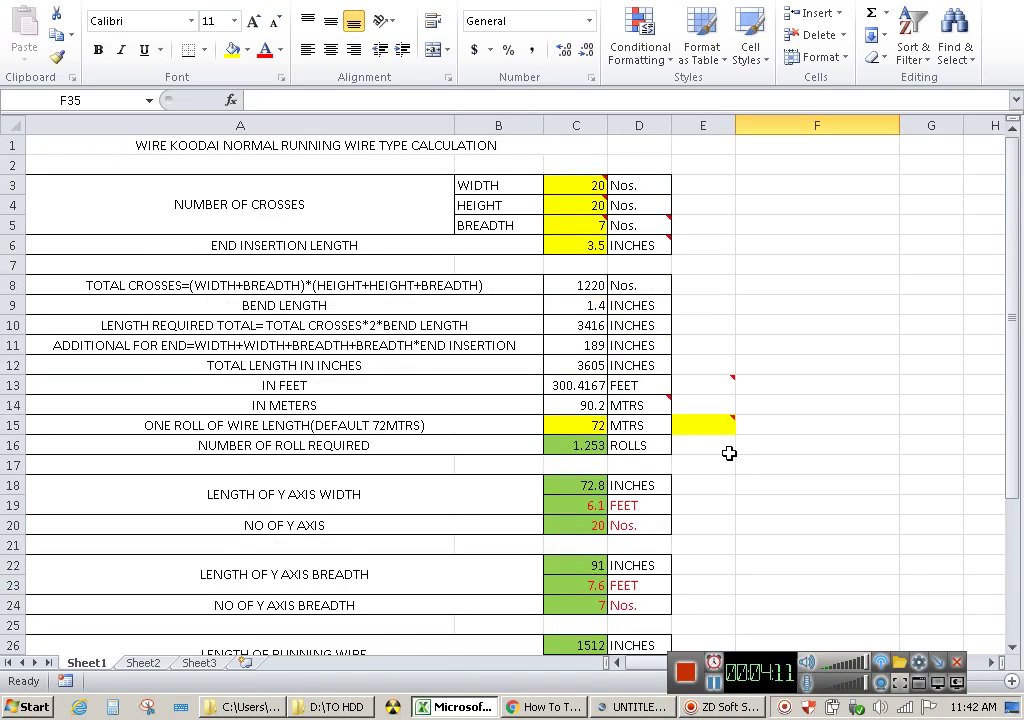
pyautogui.click(590, 487)
pyautogui.click(589, 510)
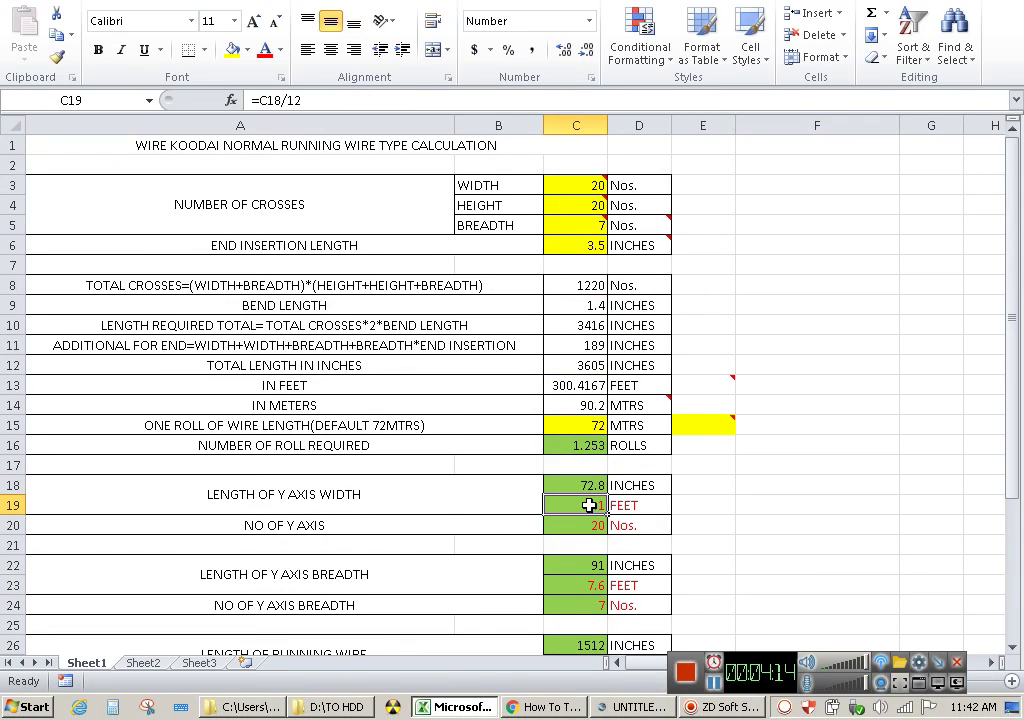
pyautogui.click(589, 525)
pyautogui.click(599, 565)
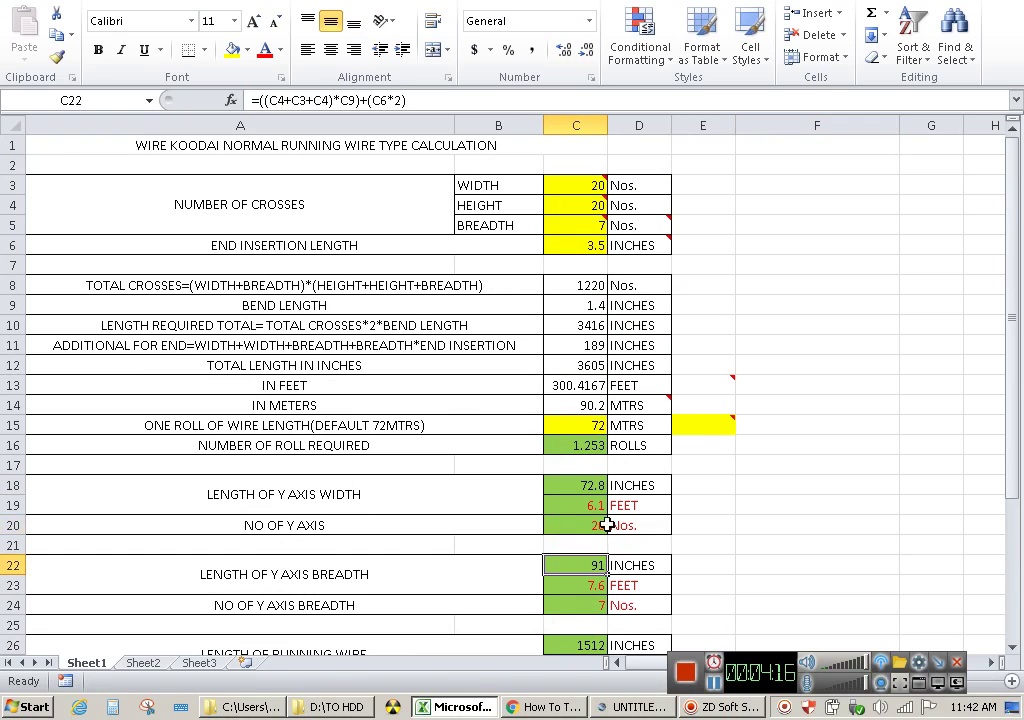
pyautogui.click(592, 587)
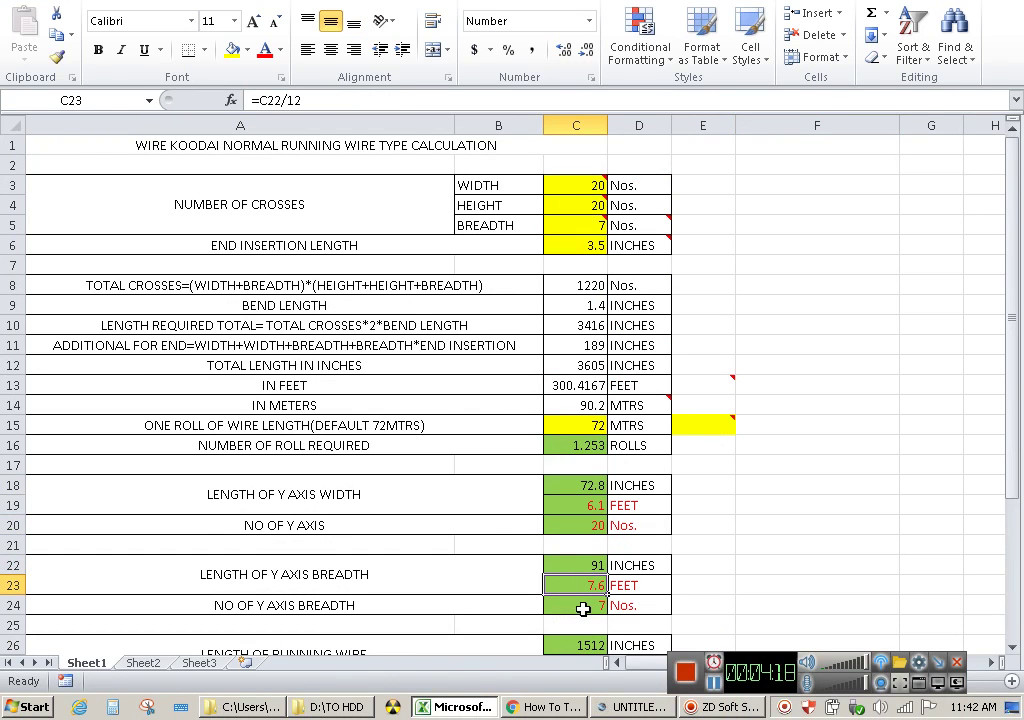
pyautogui.click(597, 604)
pyautogui.scroll(-2, 597, 604)
pyautogui.scroll(-2, 631, 585)
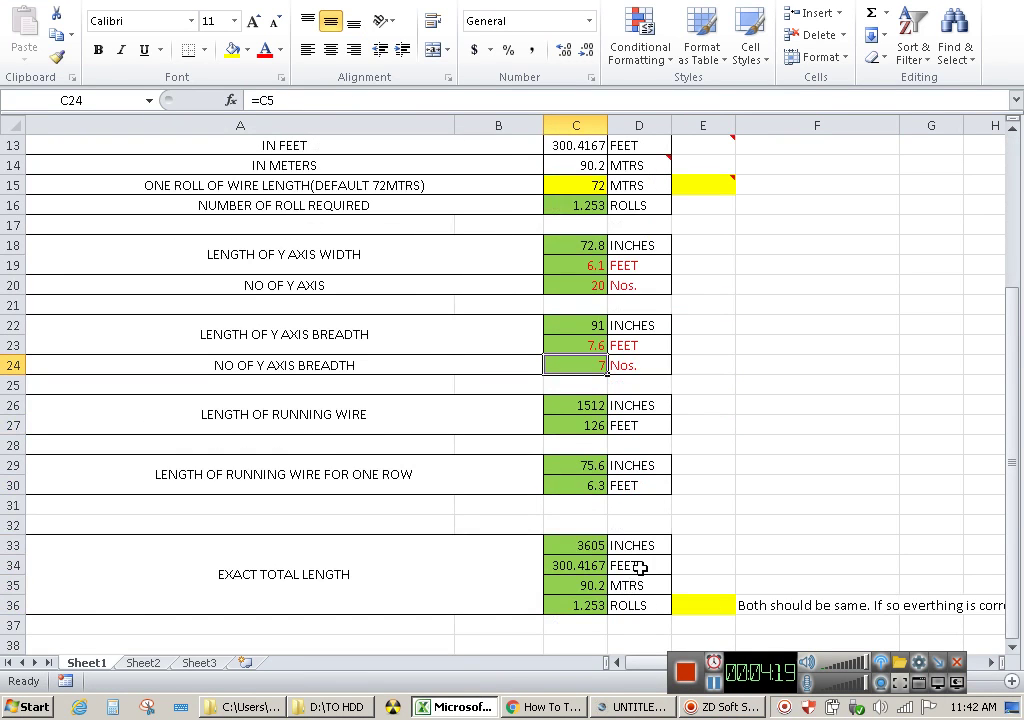
pyautogui.click(591, 410)
pyautogui.click(590, 425)
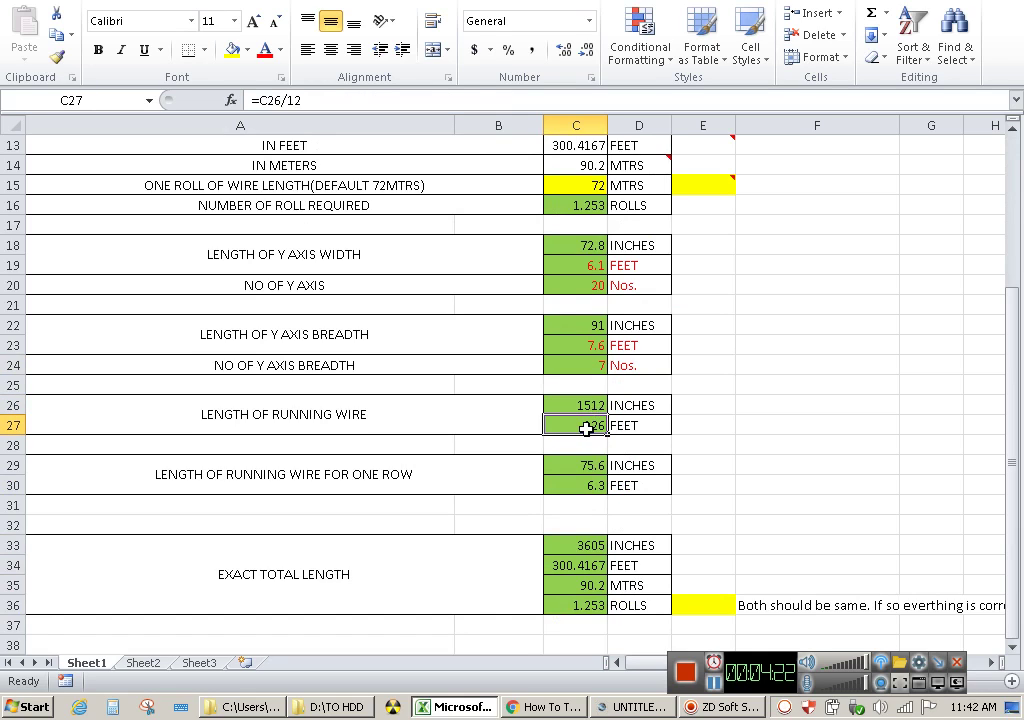
pyautogui.click(586, 465)
pyautogui.click(587, 486)
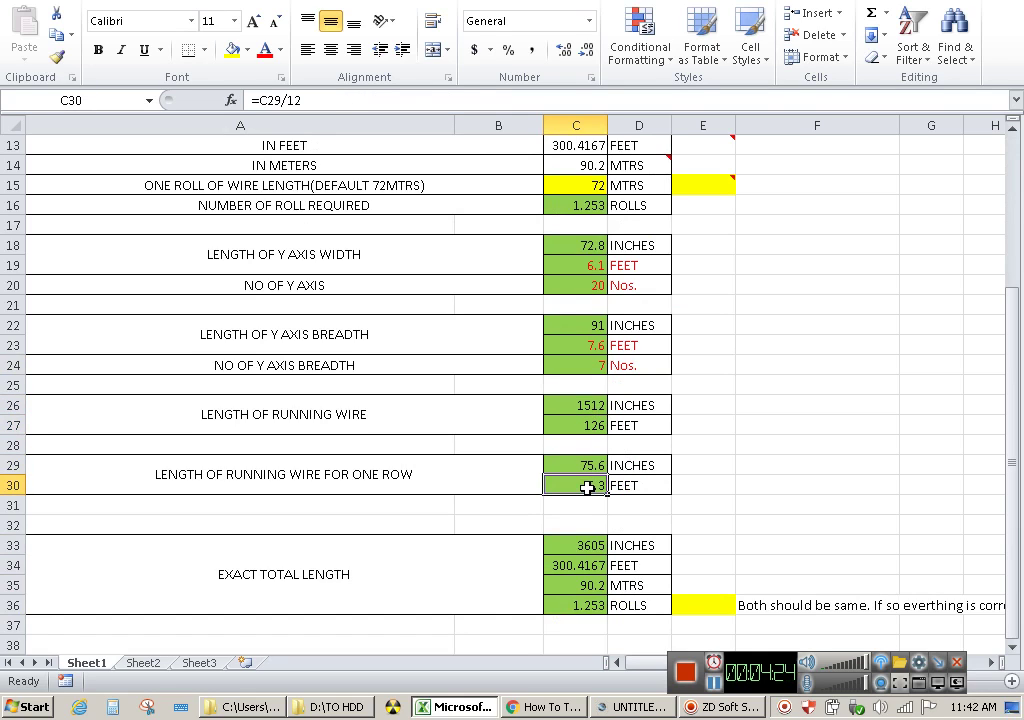
pyautogui.click(594, 548)
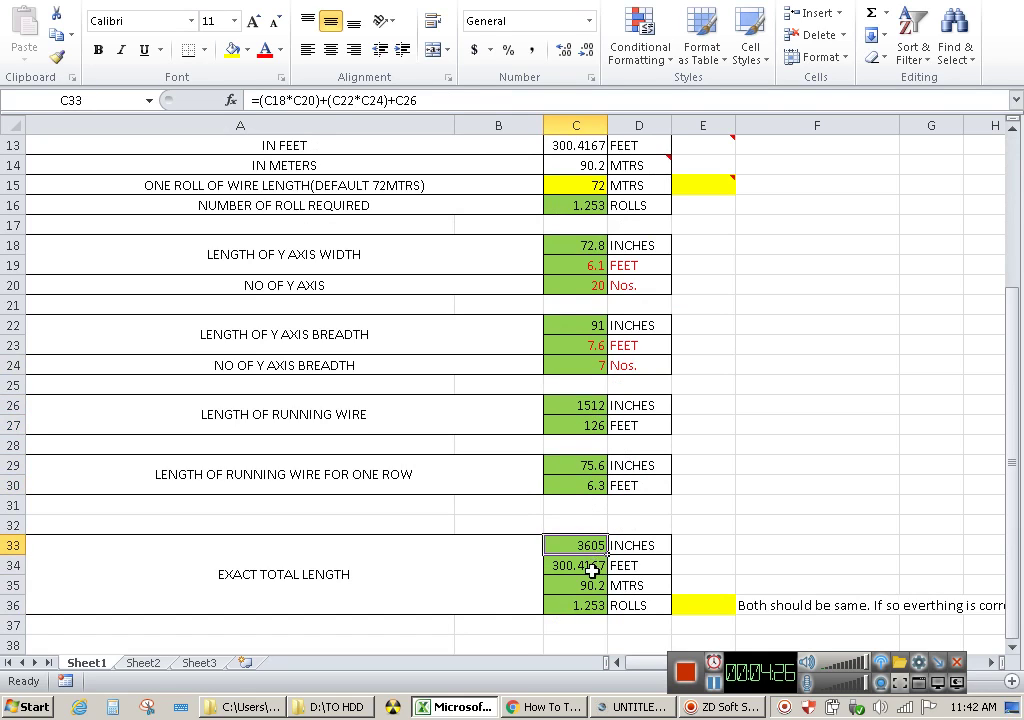
pyautogui.click(590, 567)
pyautogui.click(588, 588)
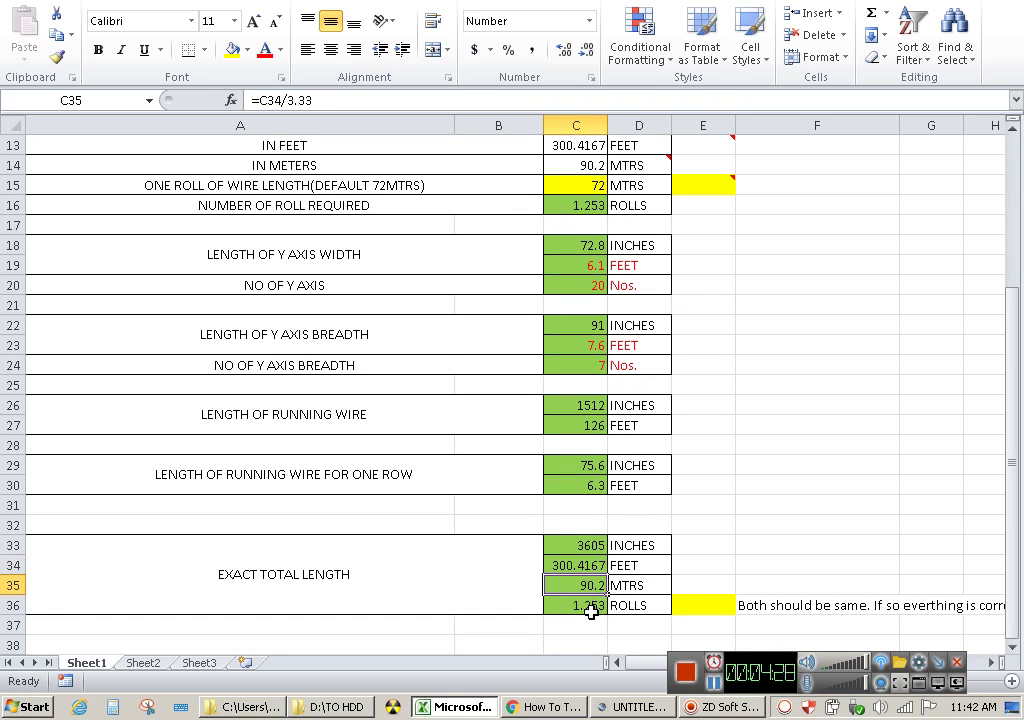
pyautogui.click(590, 606)
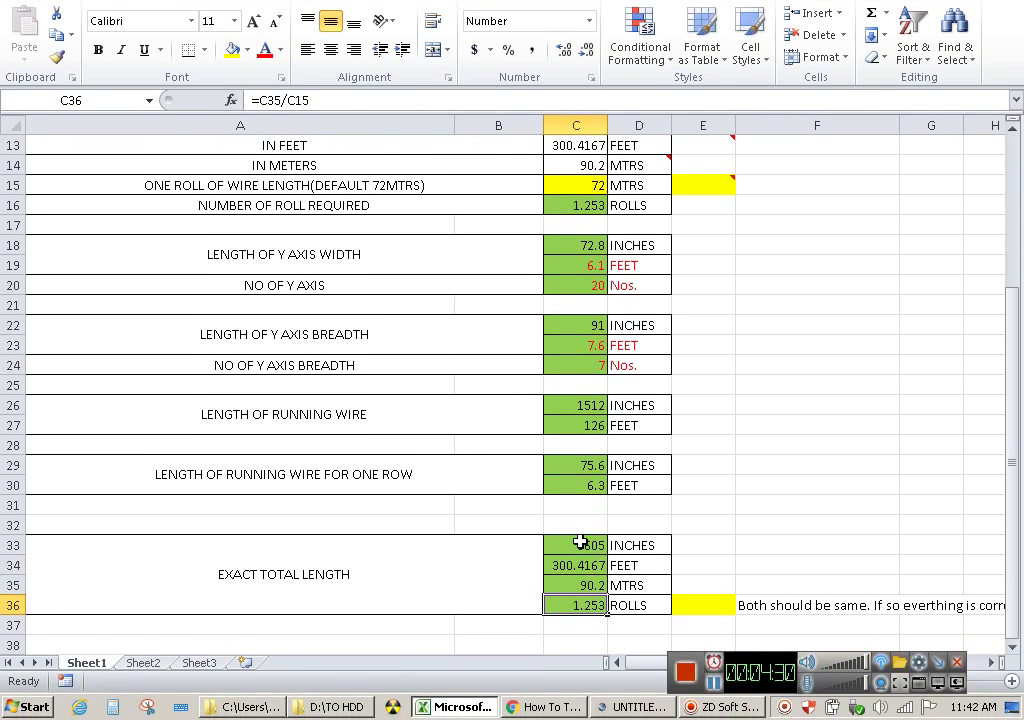
pyautogui.click(580, 593)
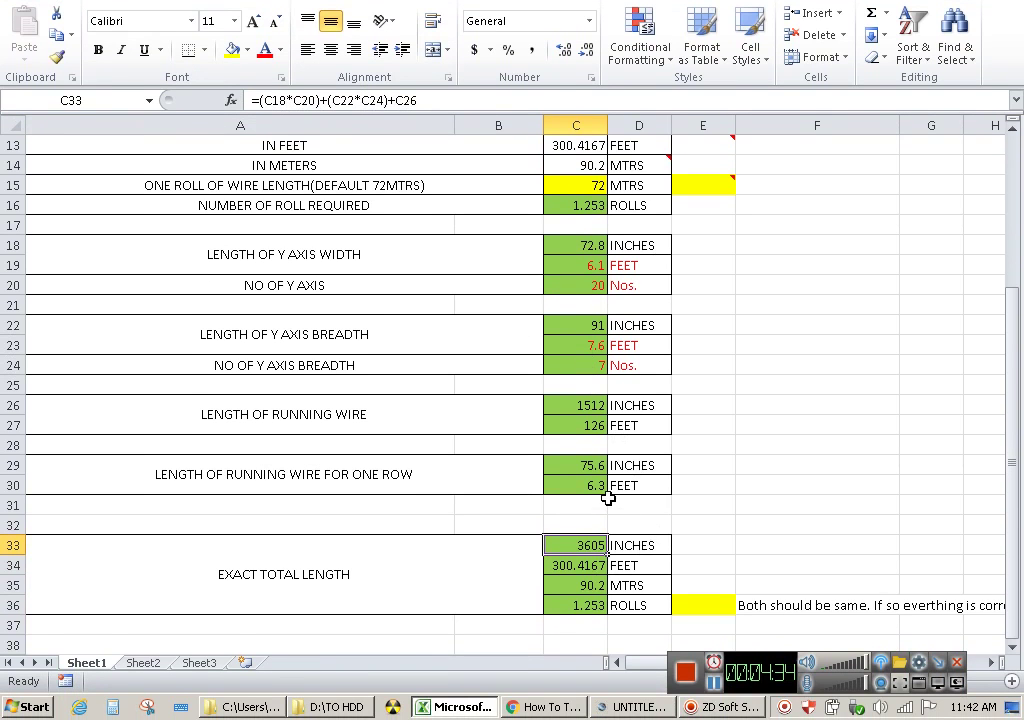
pyautogui.click(639, 505)
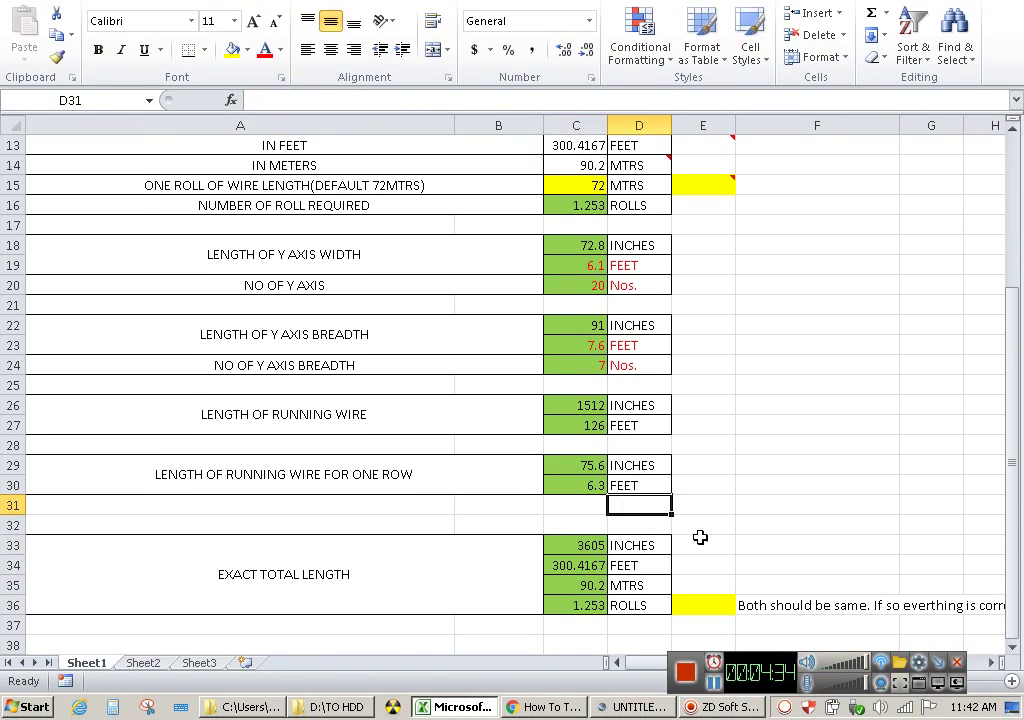
pyautogui.click(750, 549)
pyautogui.scroll(4, 780, 480)
pyautogui.scroll(-6, 800, 458)
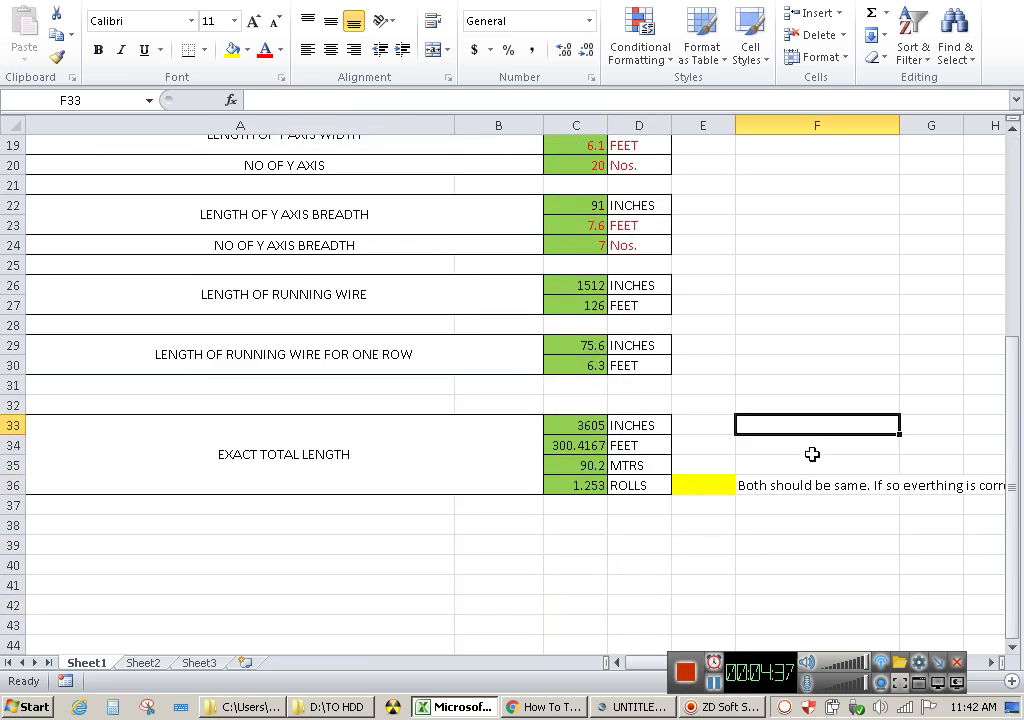
pyautogui.scroll(-5, 811, 434)
pyautogui.scroll(-1, 462, 384)
pyautogui.scroll(-1, 382, 250)
# Step: Type THANKS FOR WATCHING into cell A45
pyautogui.click(382, 294)
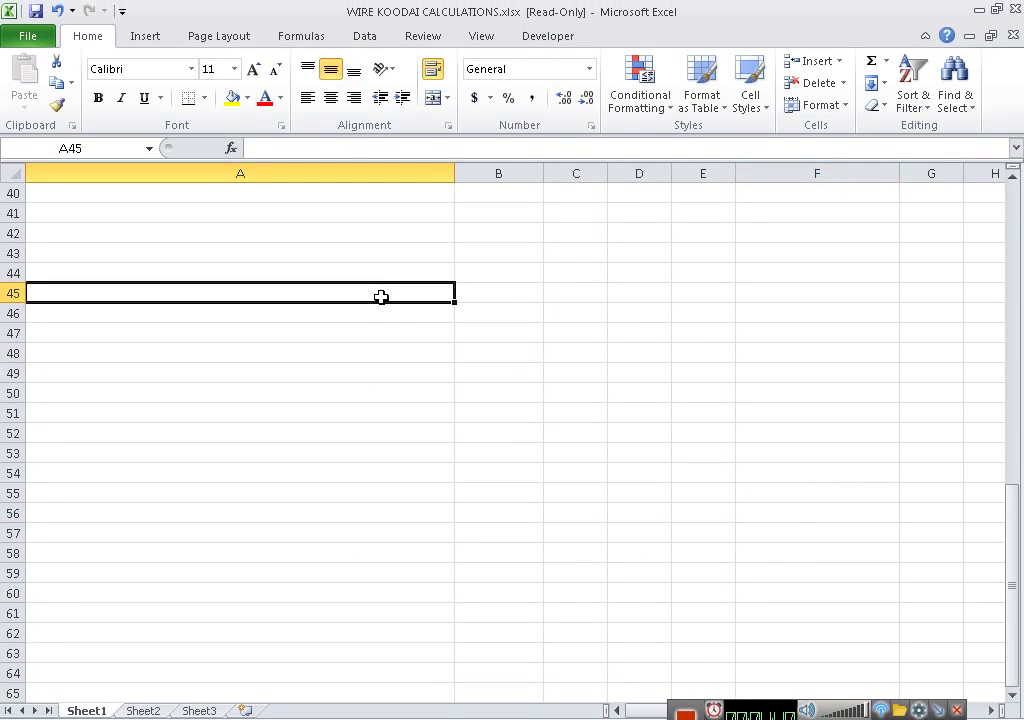
pyautogui.write('THA')
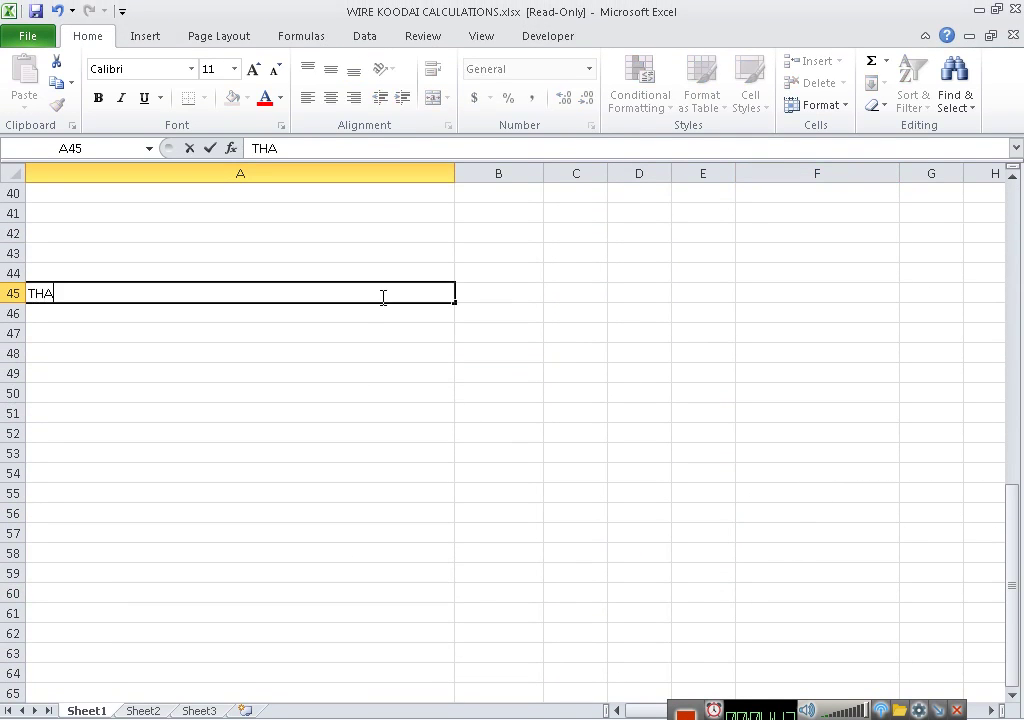
pyautogui.write('NKS FOR WATC')
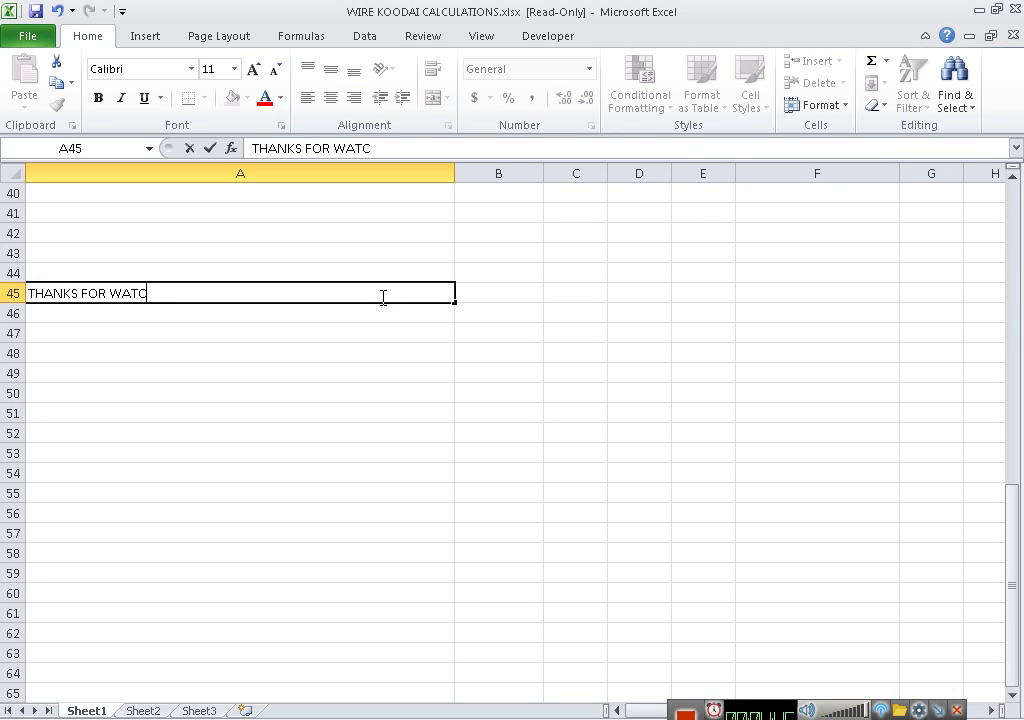
pyautogui.write('HING')
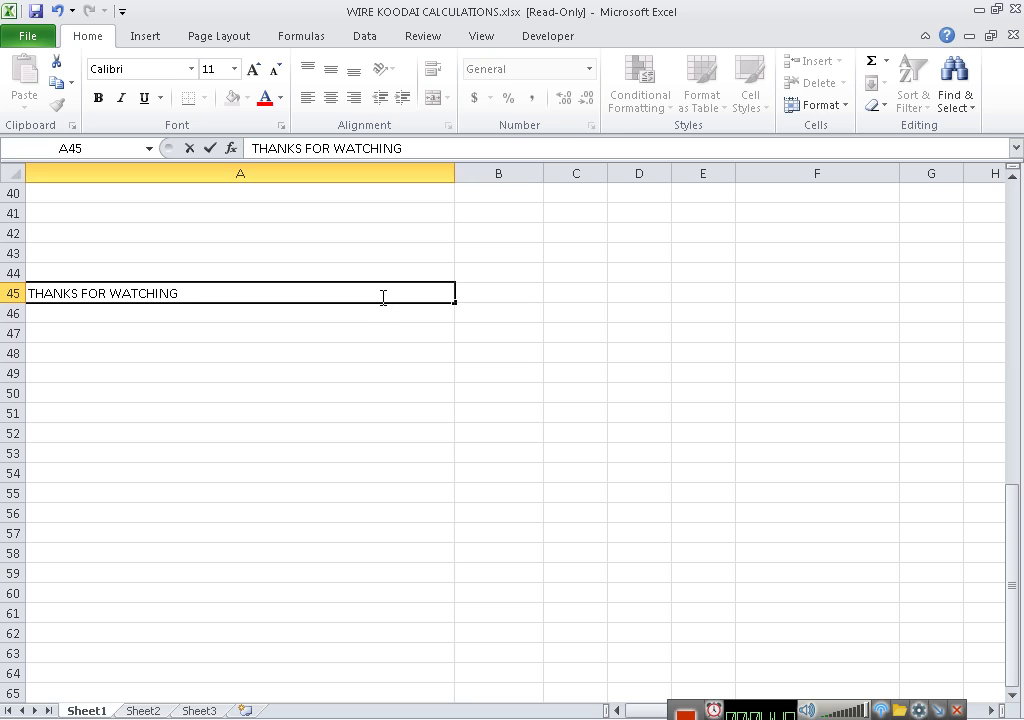